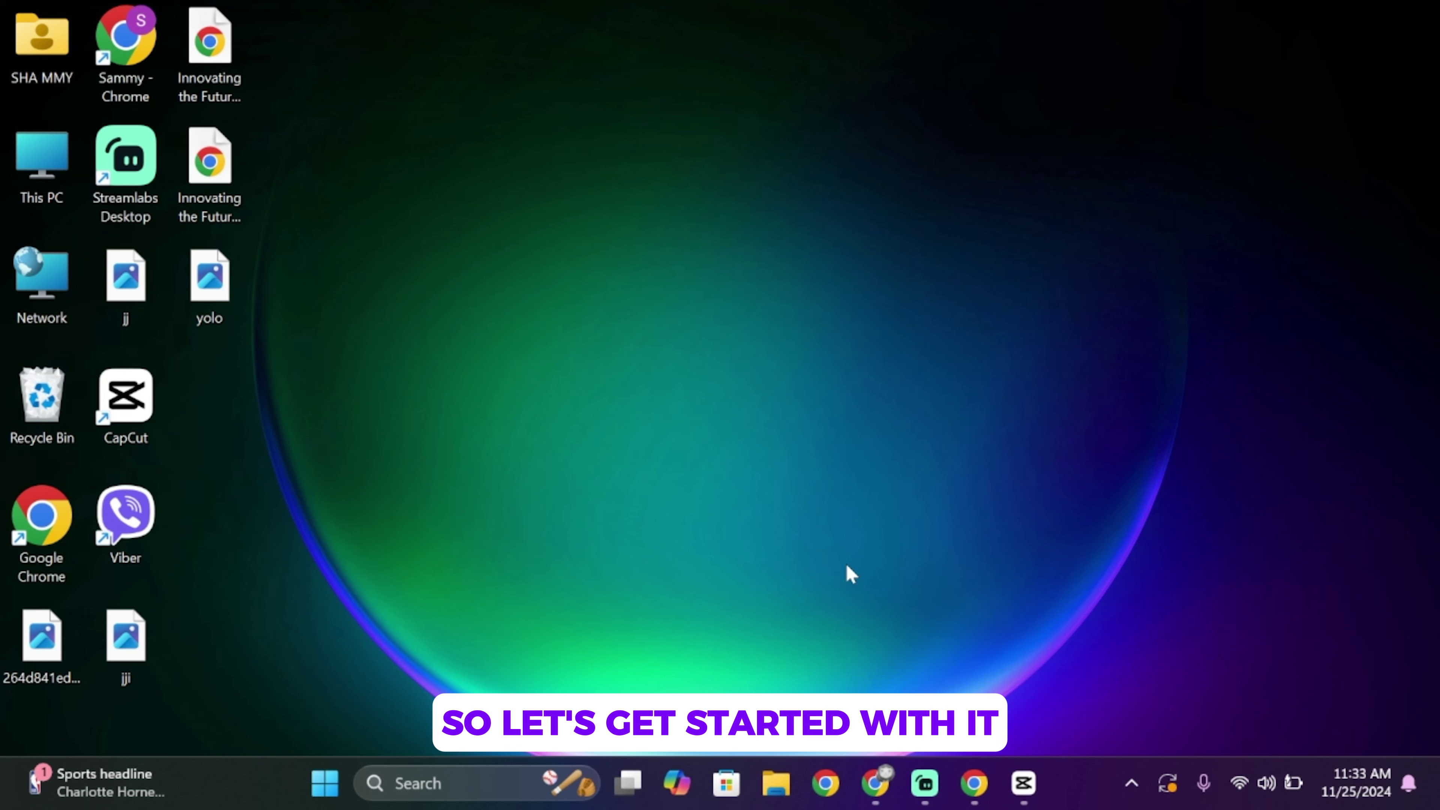
- Bring up Chrome and browse through the Tensor.Art Models gallery
click(875, 782)
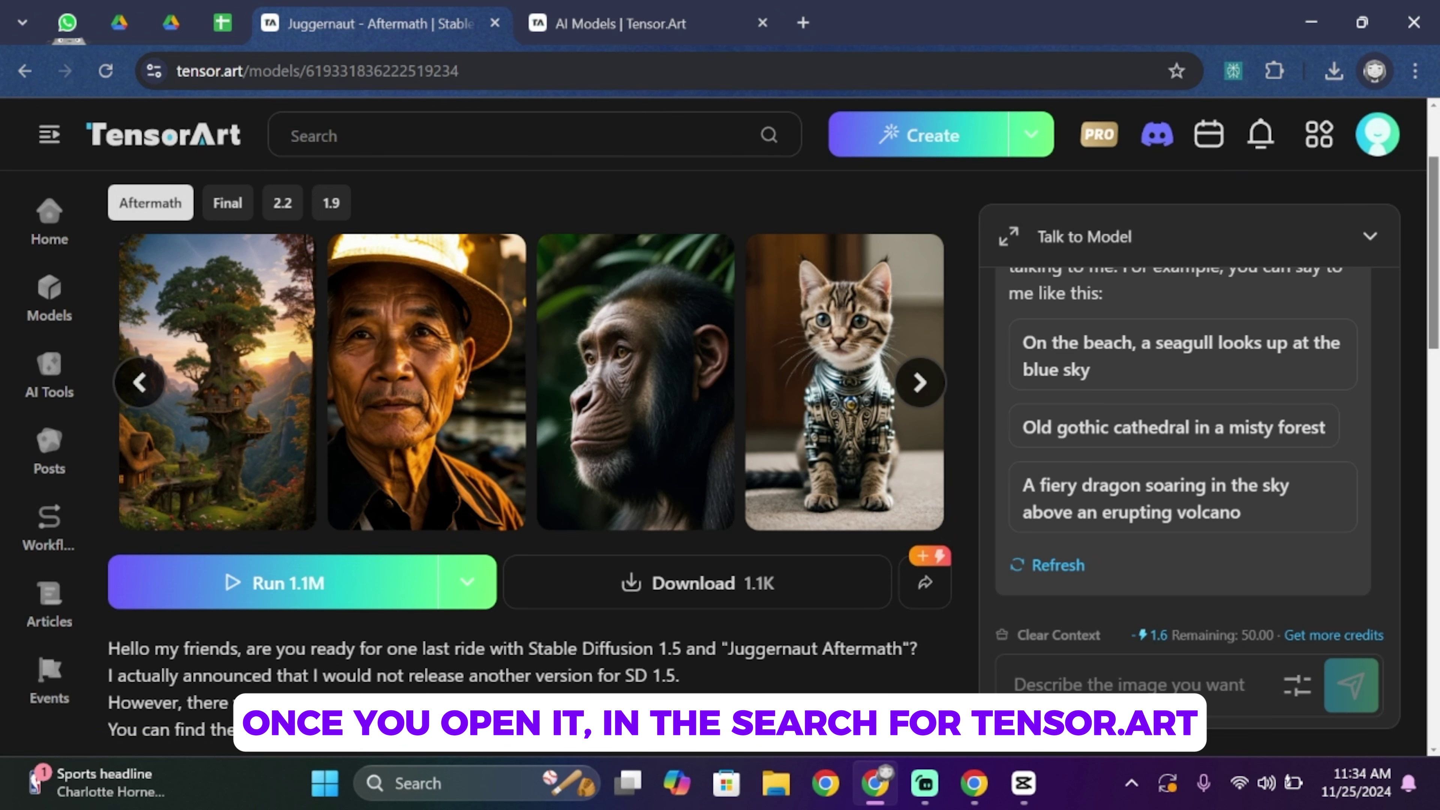
scroll(521, 605, down, 3)
scroll(521, 604, up, 6)
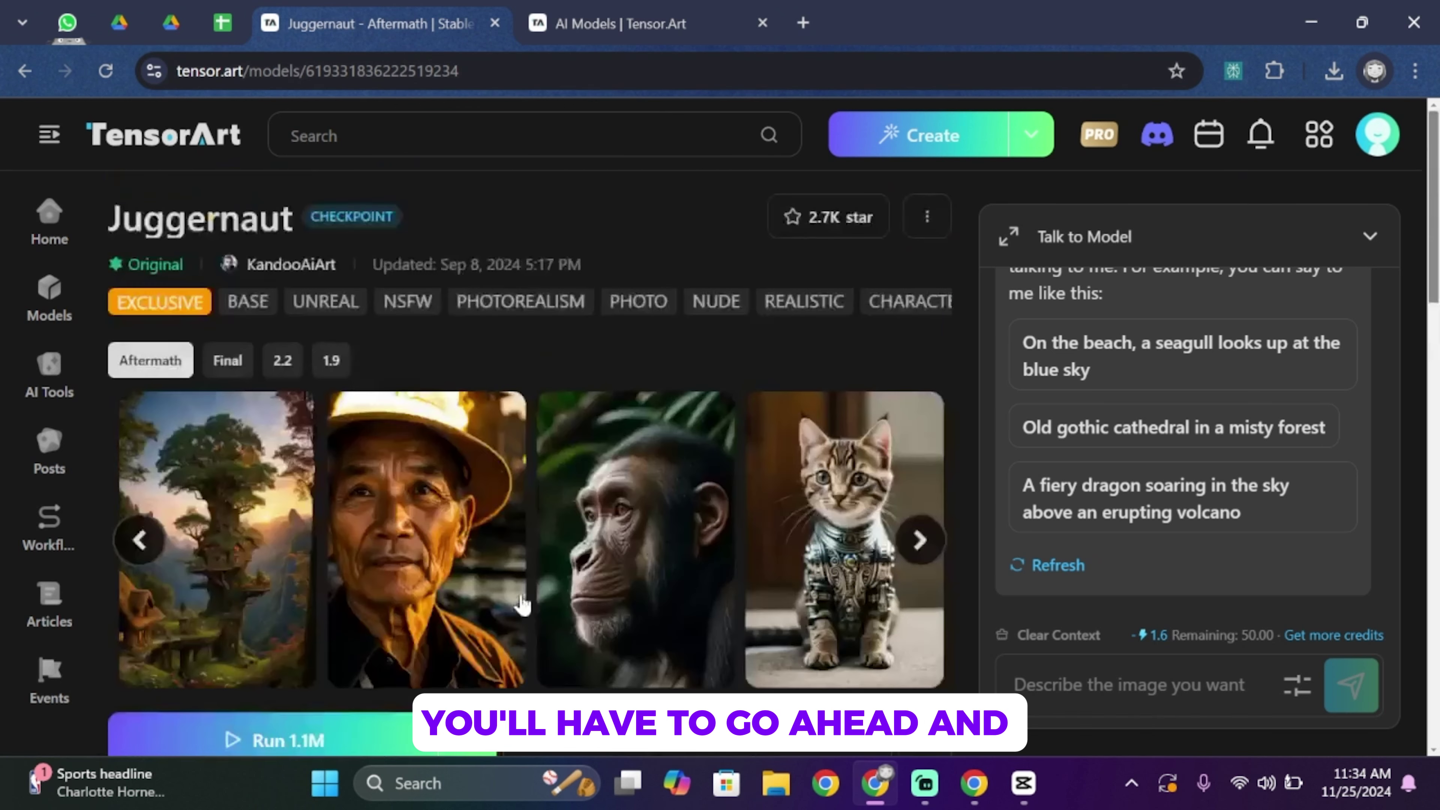
mouse_move(1381, 141)
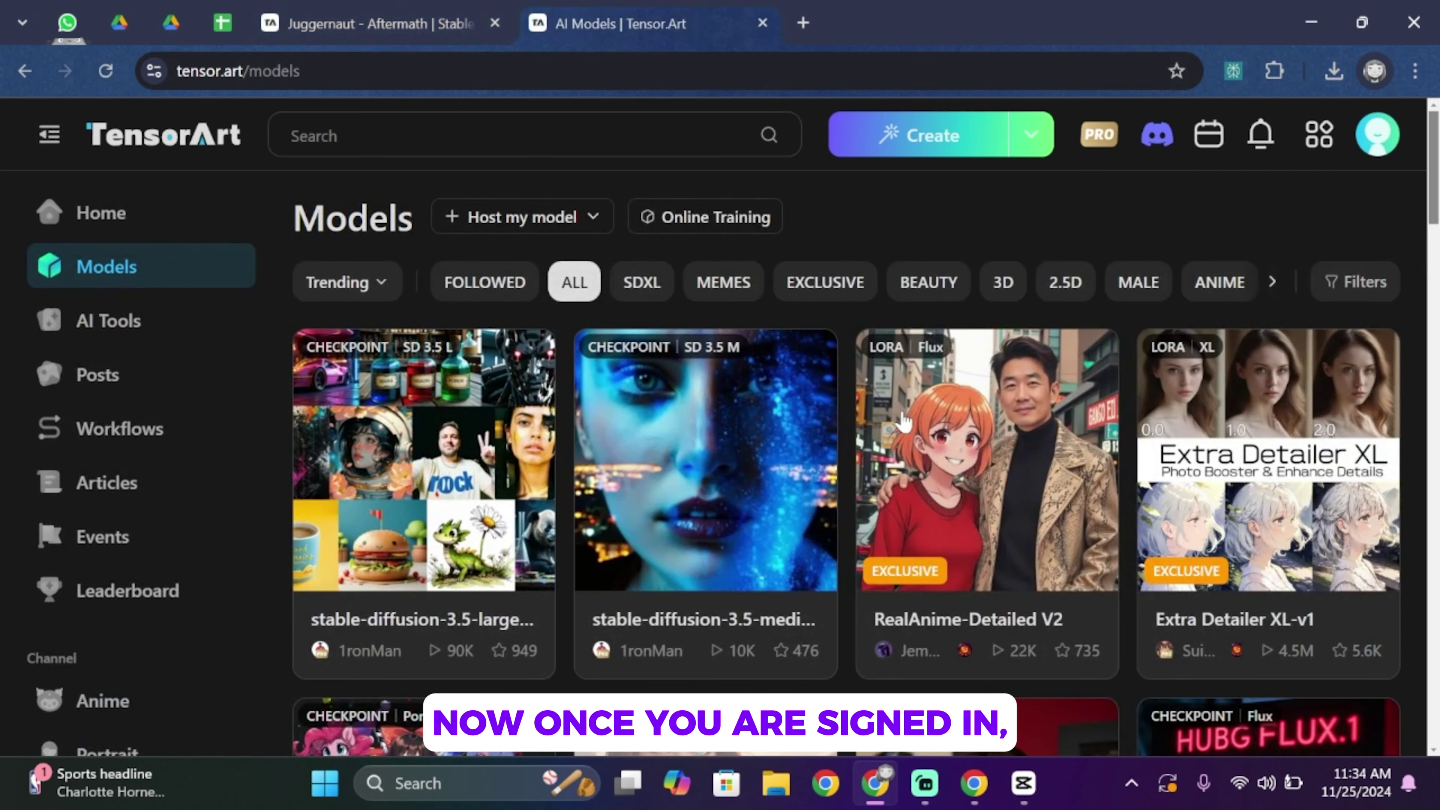
scroll(787, 521, down, 5)
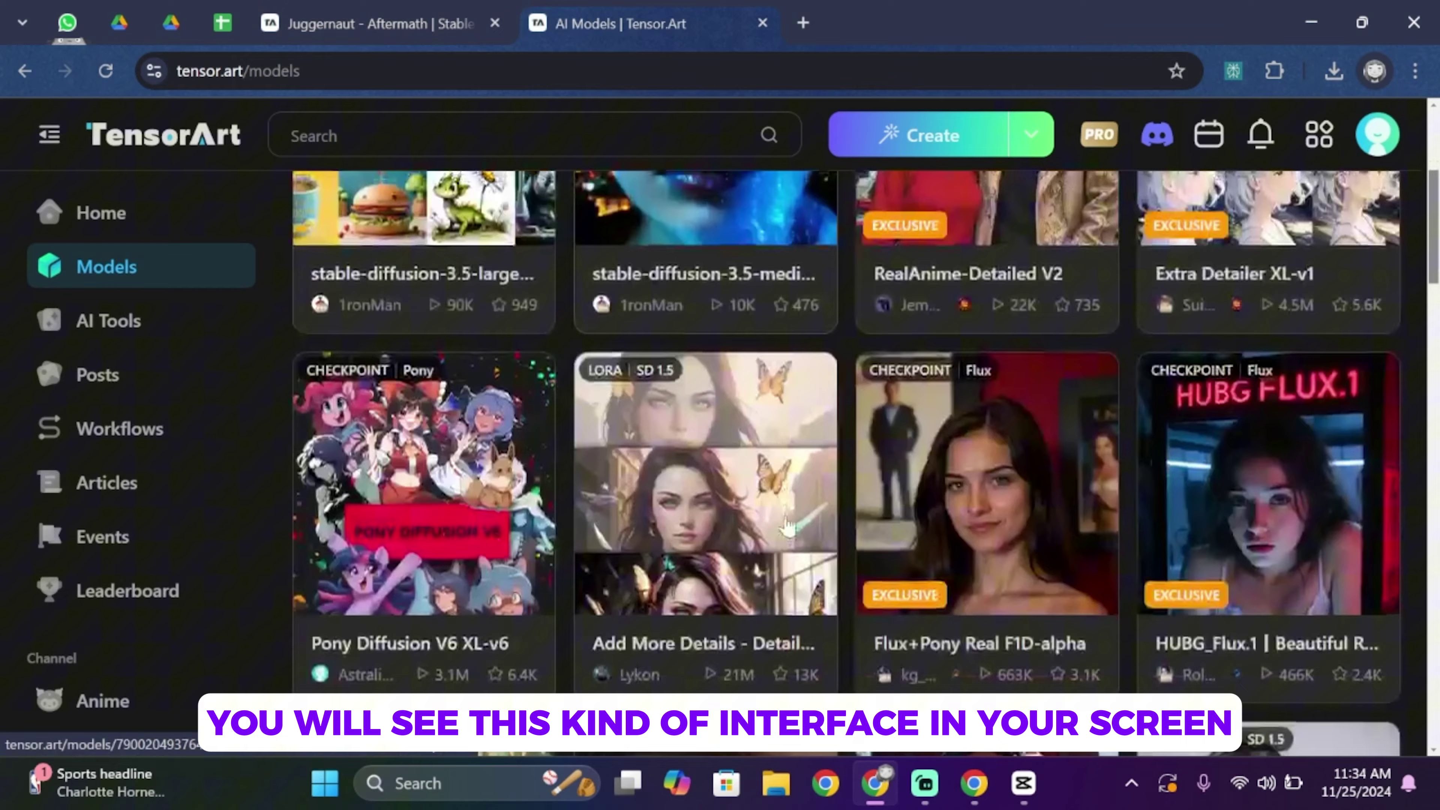
scroll(419, 352, up, 5)
scroll(711, 426, down, 3)
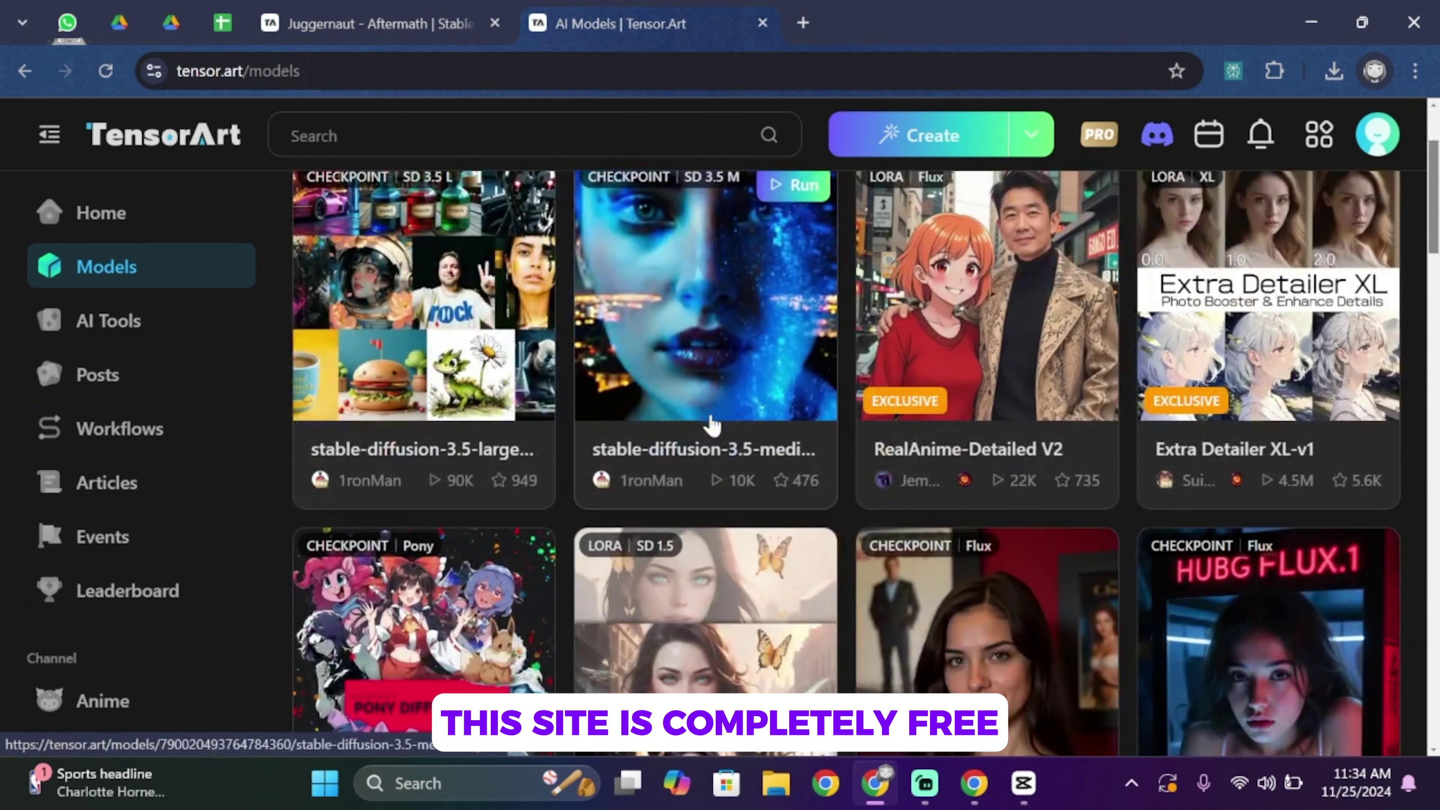
scroll(711, 426, down, 18)
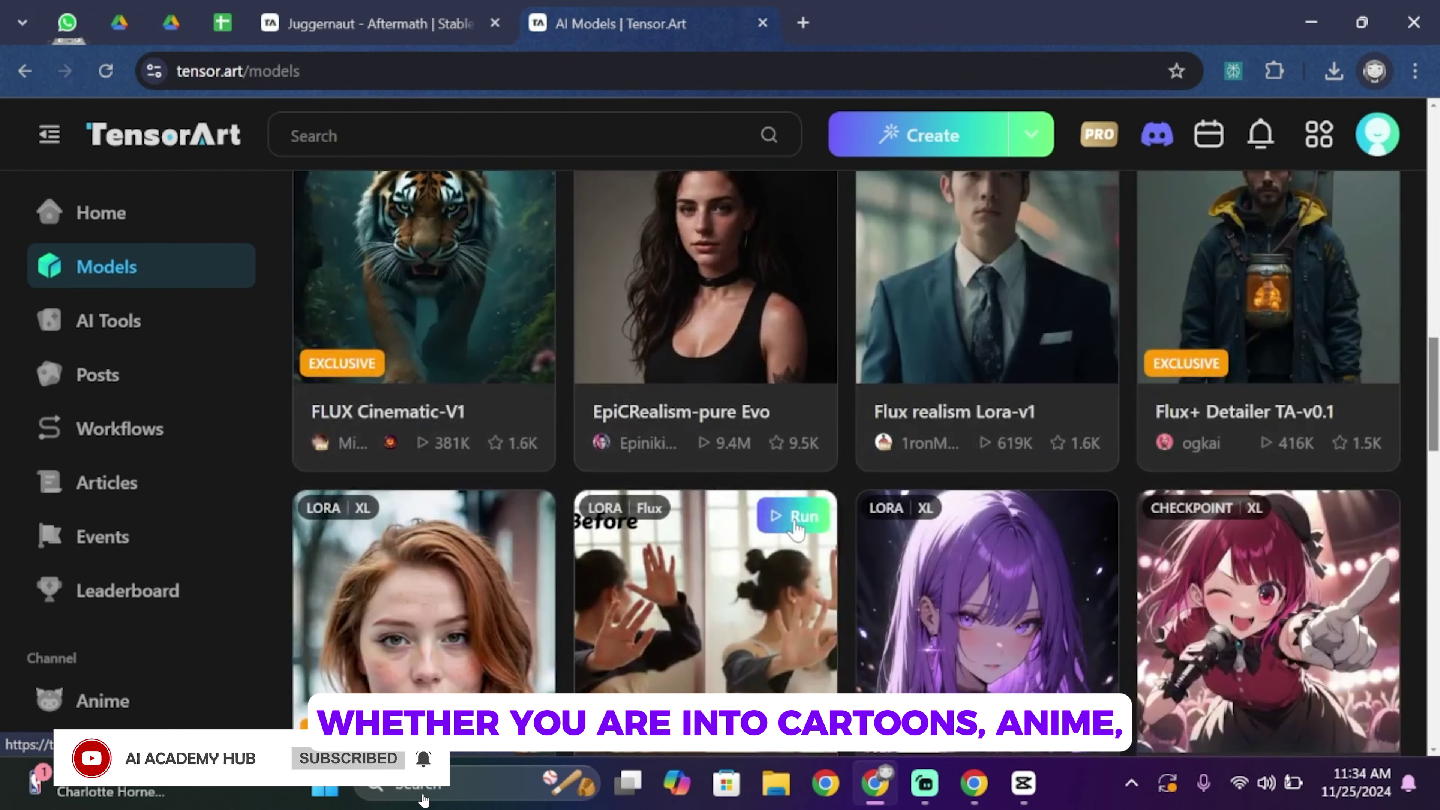
scroll(794, 527, down, 8)
scroll(796, 531, down, 2)
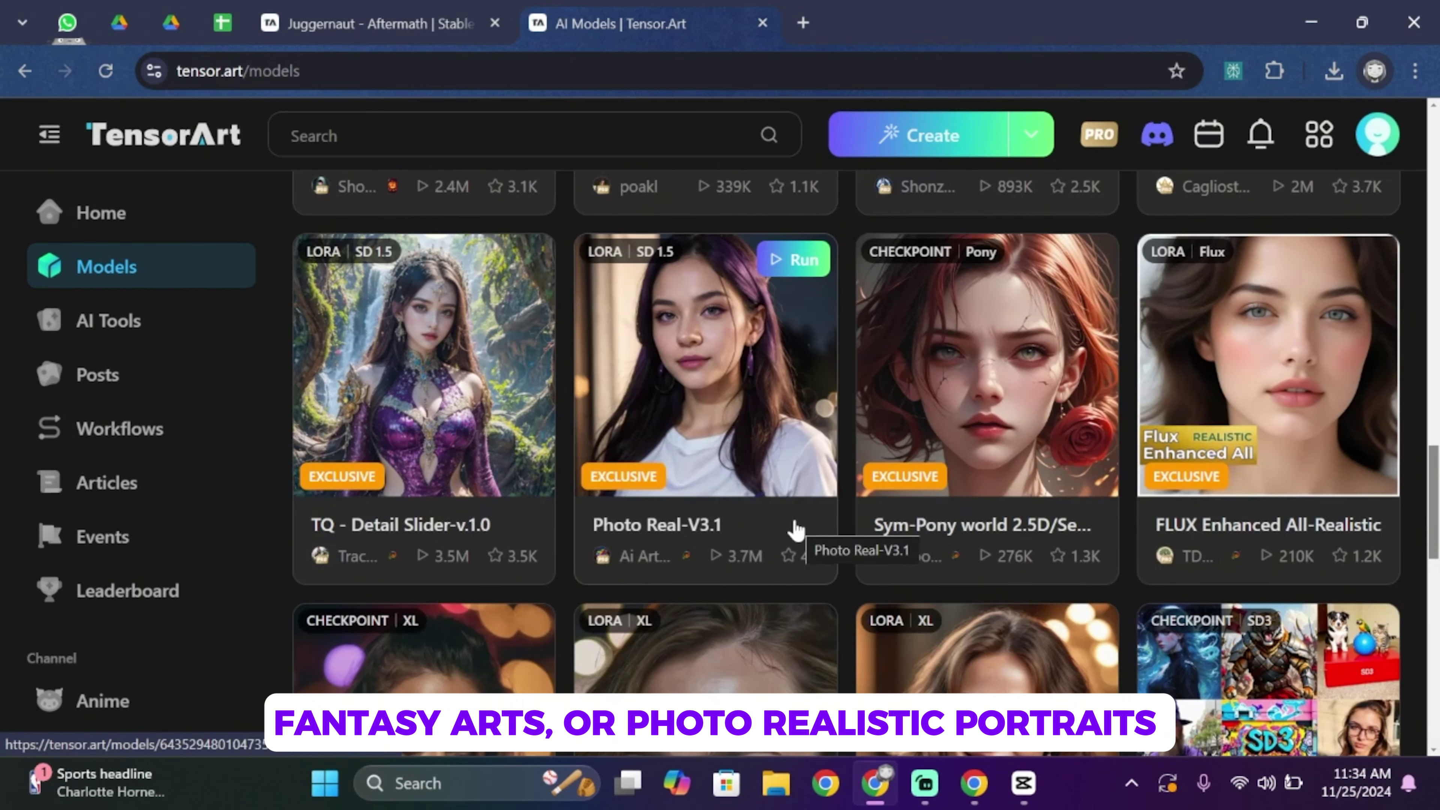
scroll(795, 530, down, 3)
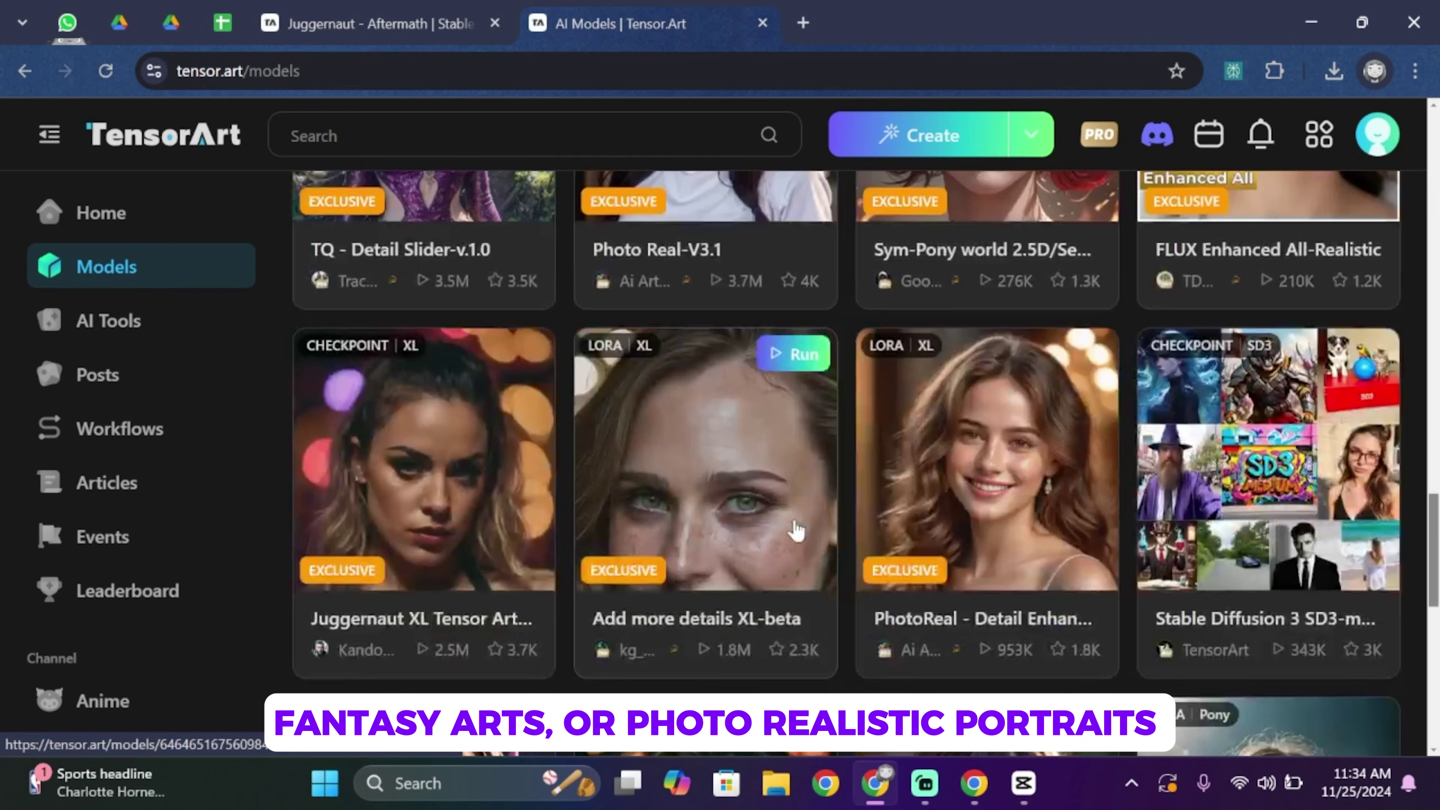
scroll(795, 530, down, 15)
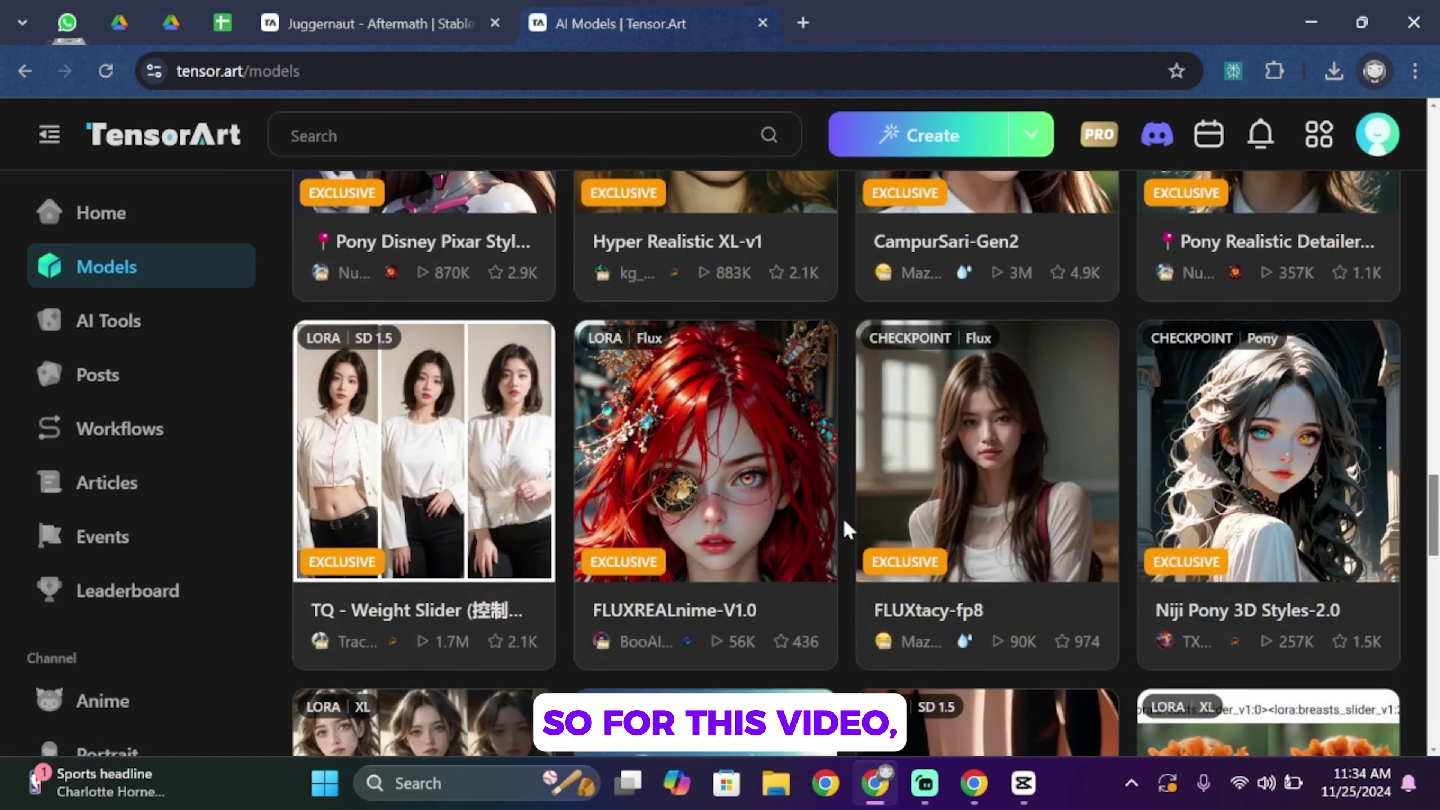
scroll(847, 530, down, 5)
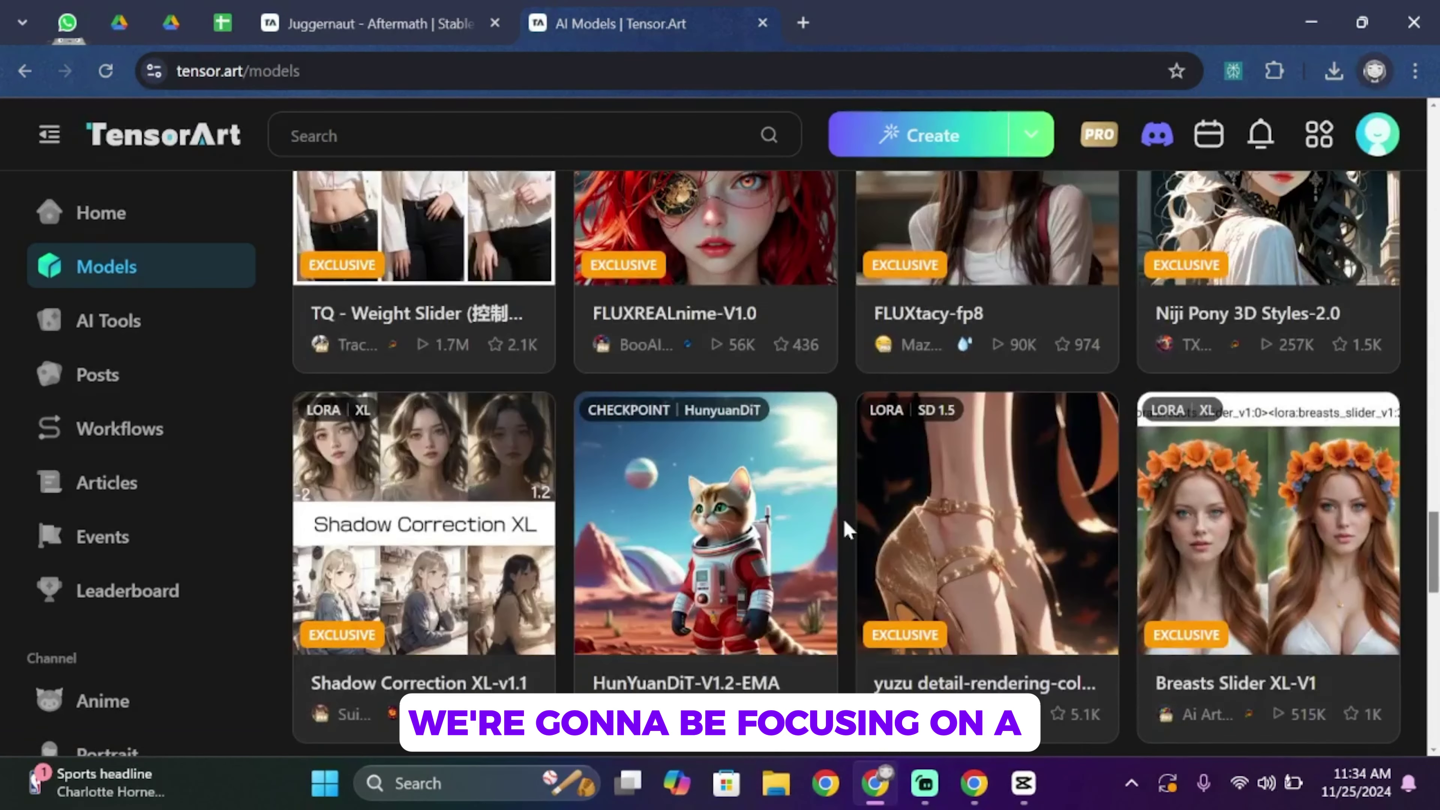
scroll(847, 531, up, 4)
scroll(847, 530, down, 7)
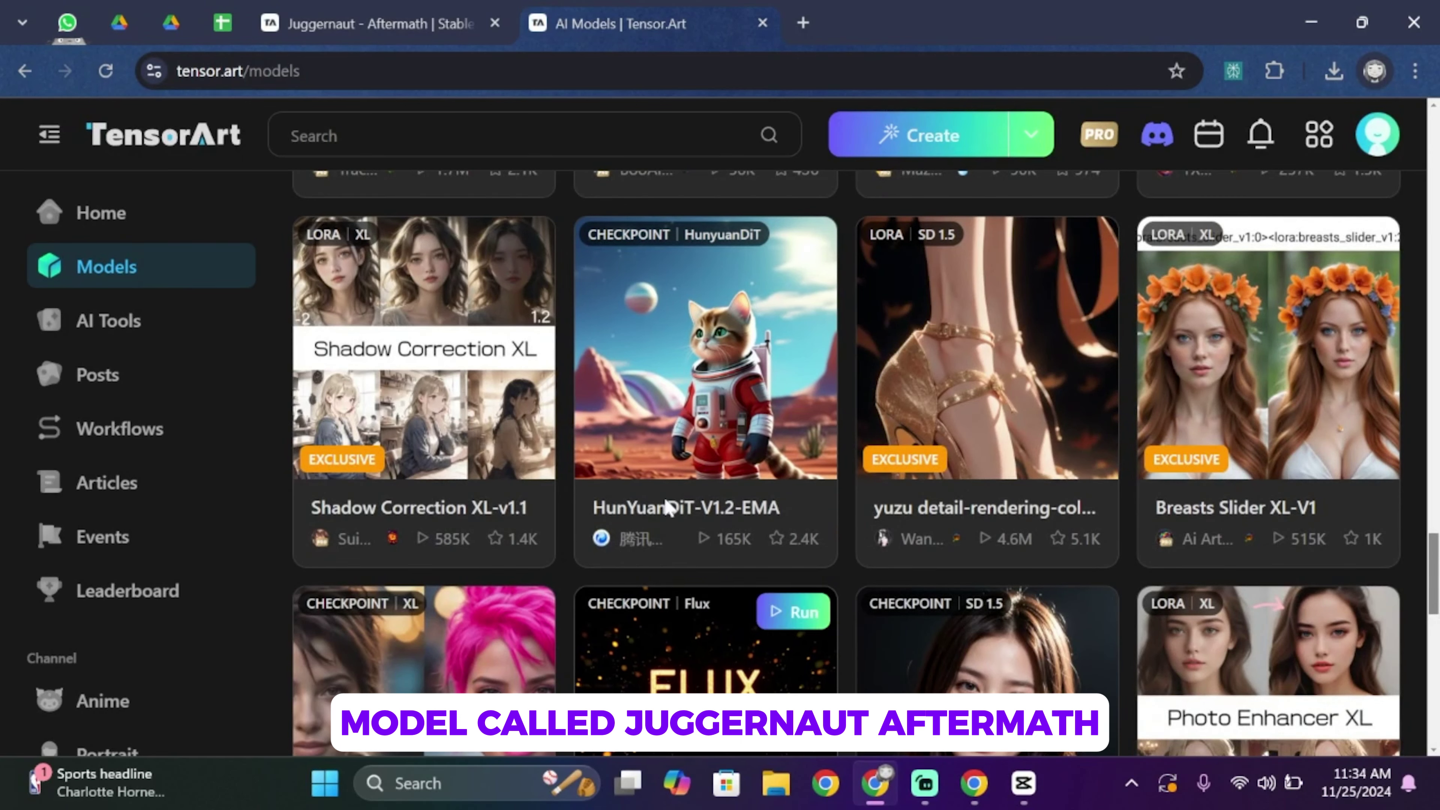
- Switch to the Juggernaut - Aftermath model page and read its description
click(369, 24)
scroll(589, 555, down, 4)
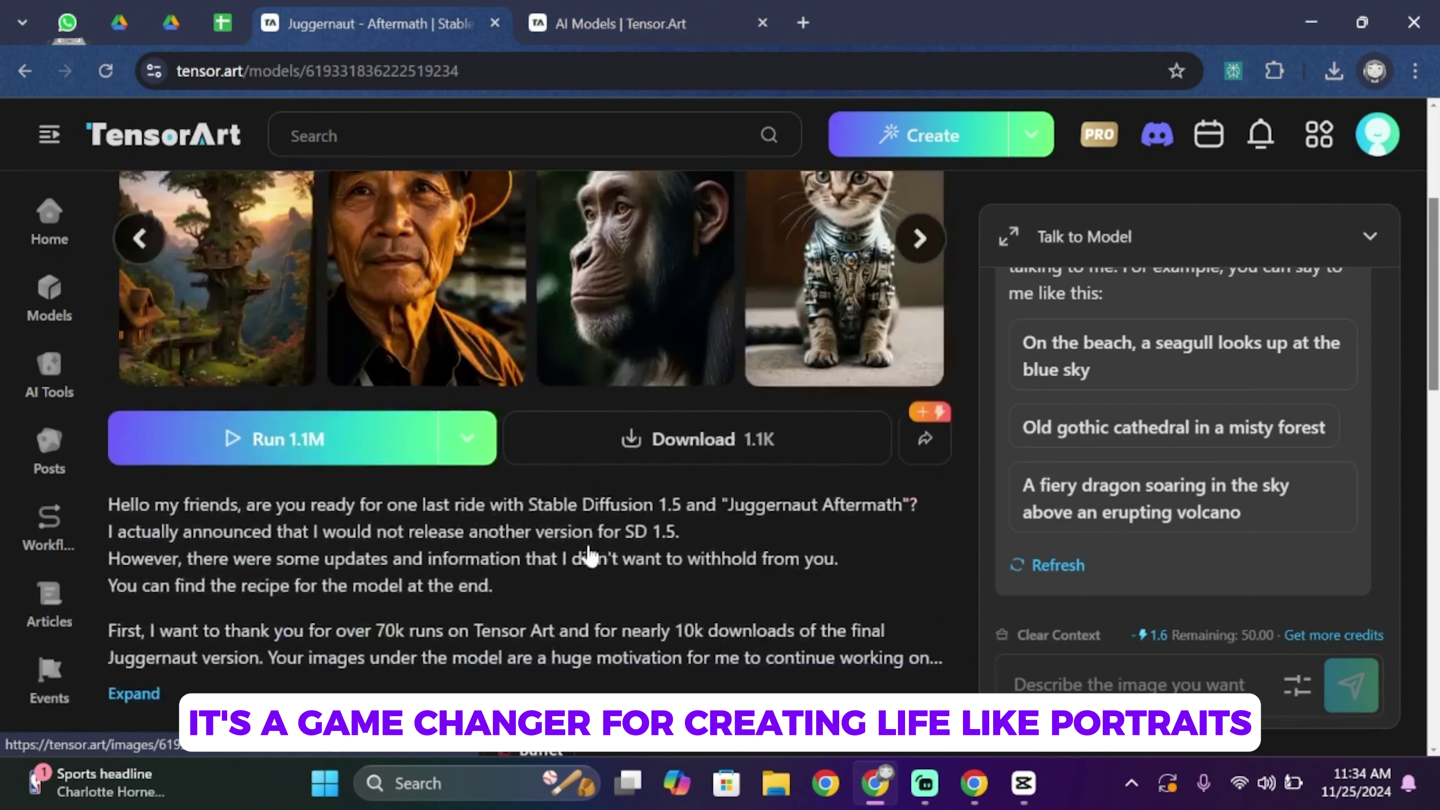
scroll(590, 556, up, 4)
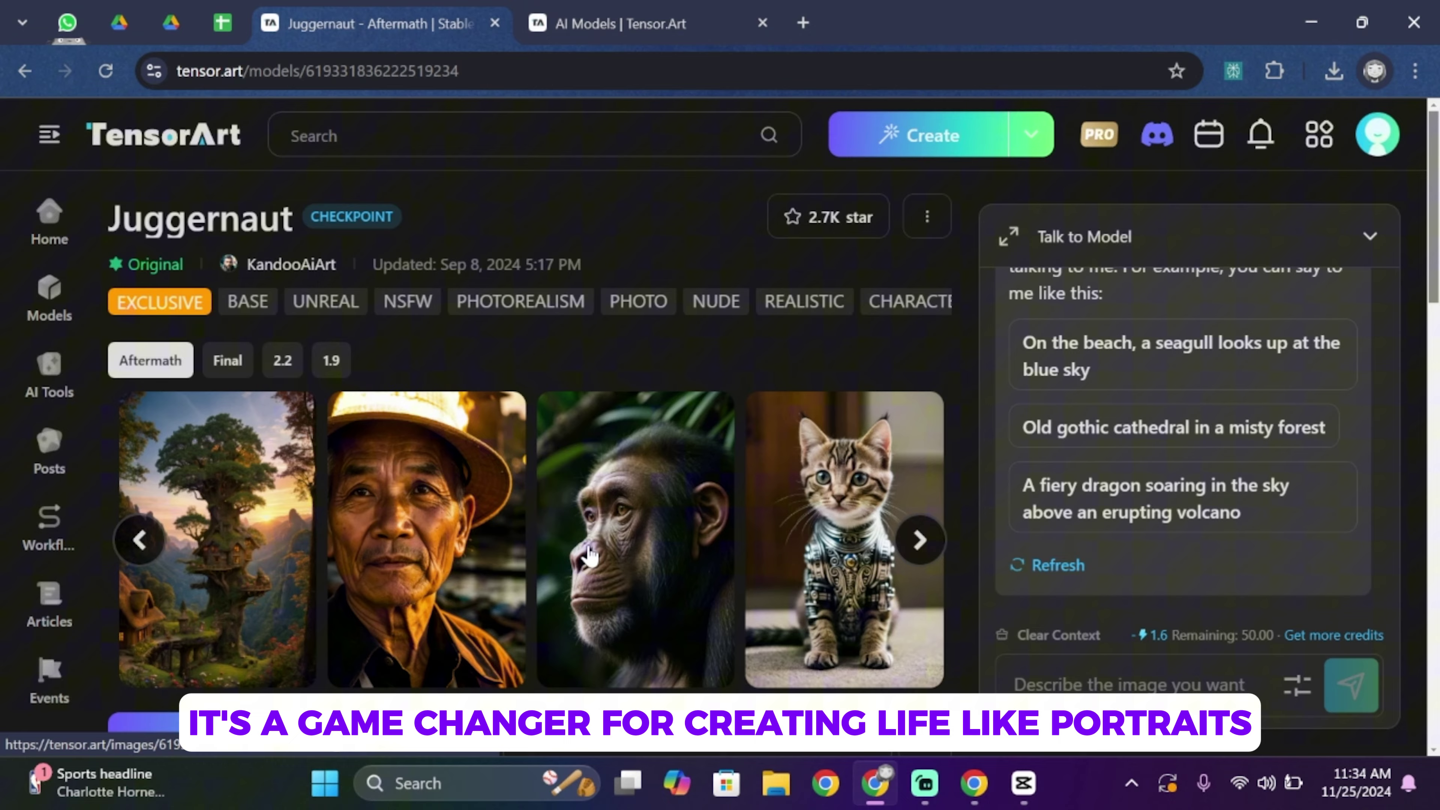
scroll(590, 556, down, 4)
scroll(589, 555, up, 4)
scroll(374, 397, down, 4)
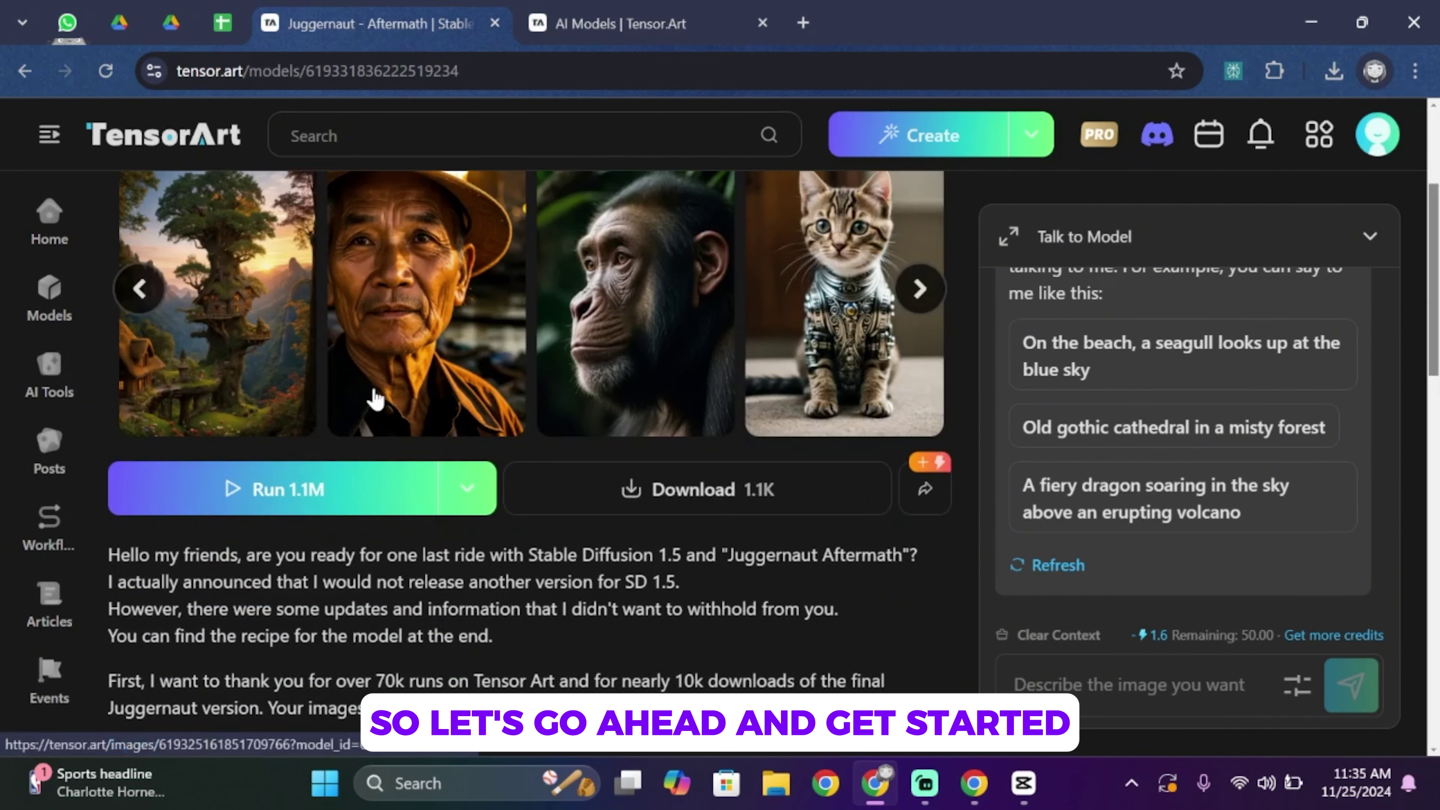
scroll(374, 397, up, 4)
scroll(893, 370, down, 4)
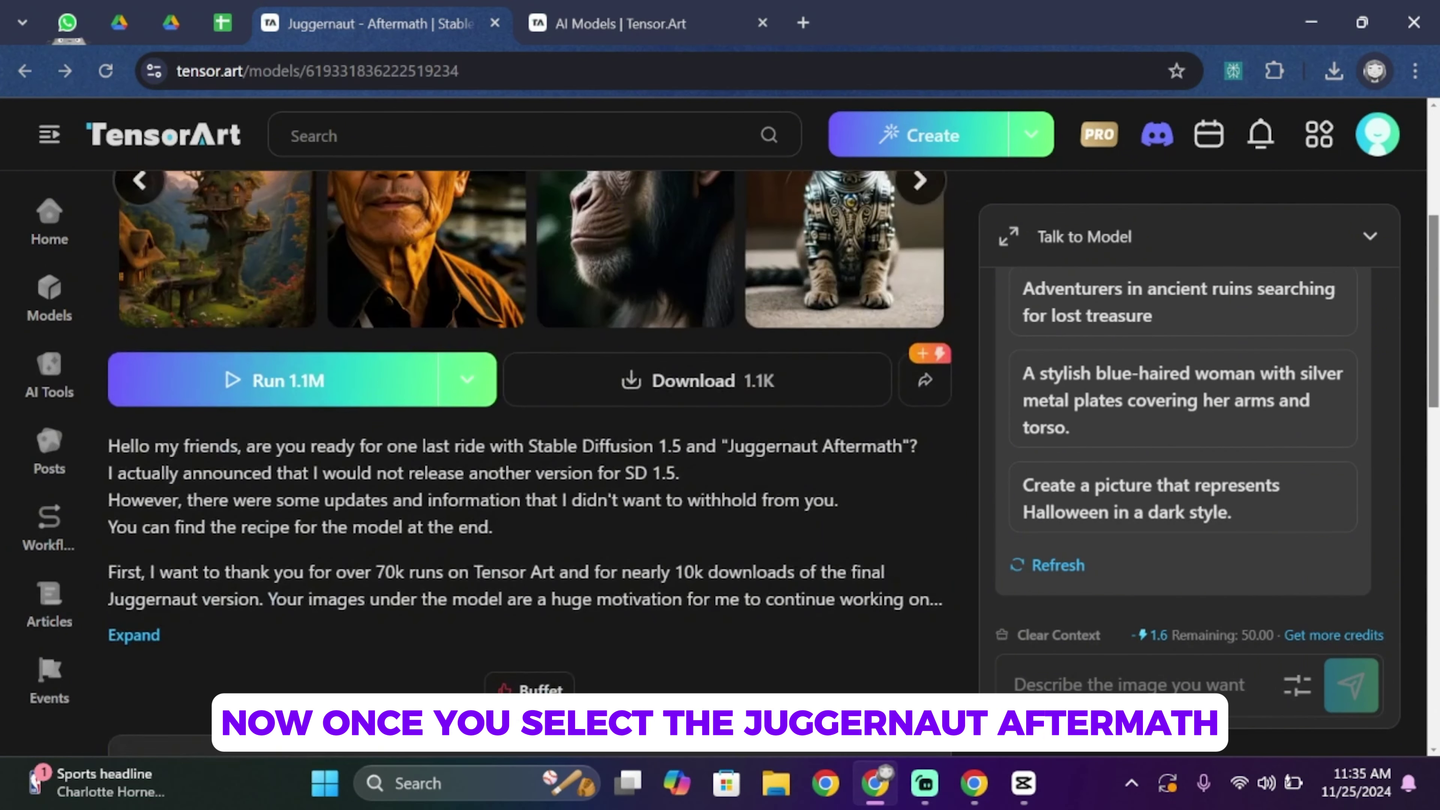
scroll(229, 328, up, 4)
scroll(229, 328, down, 4)
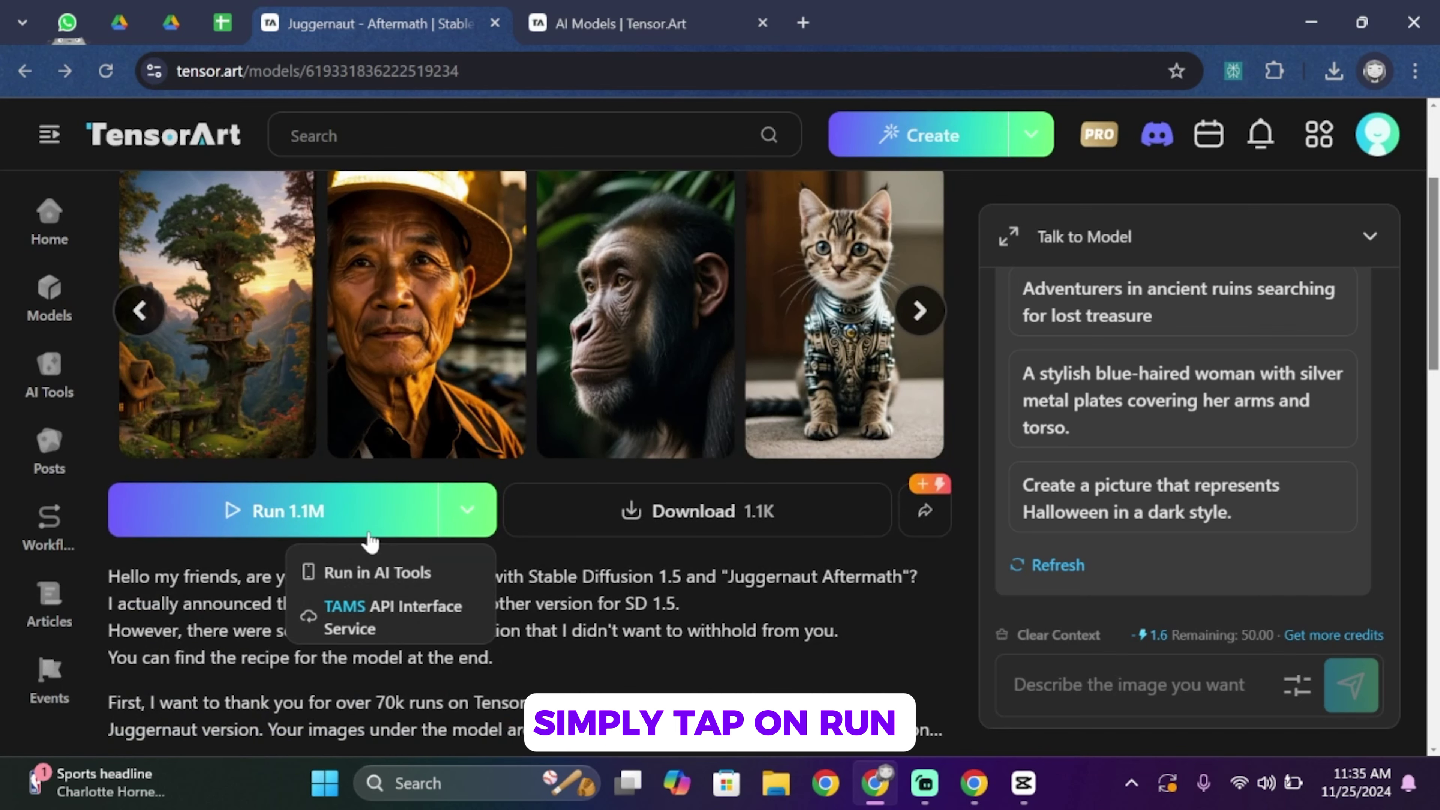
click(340, 528)
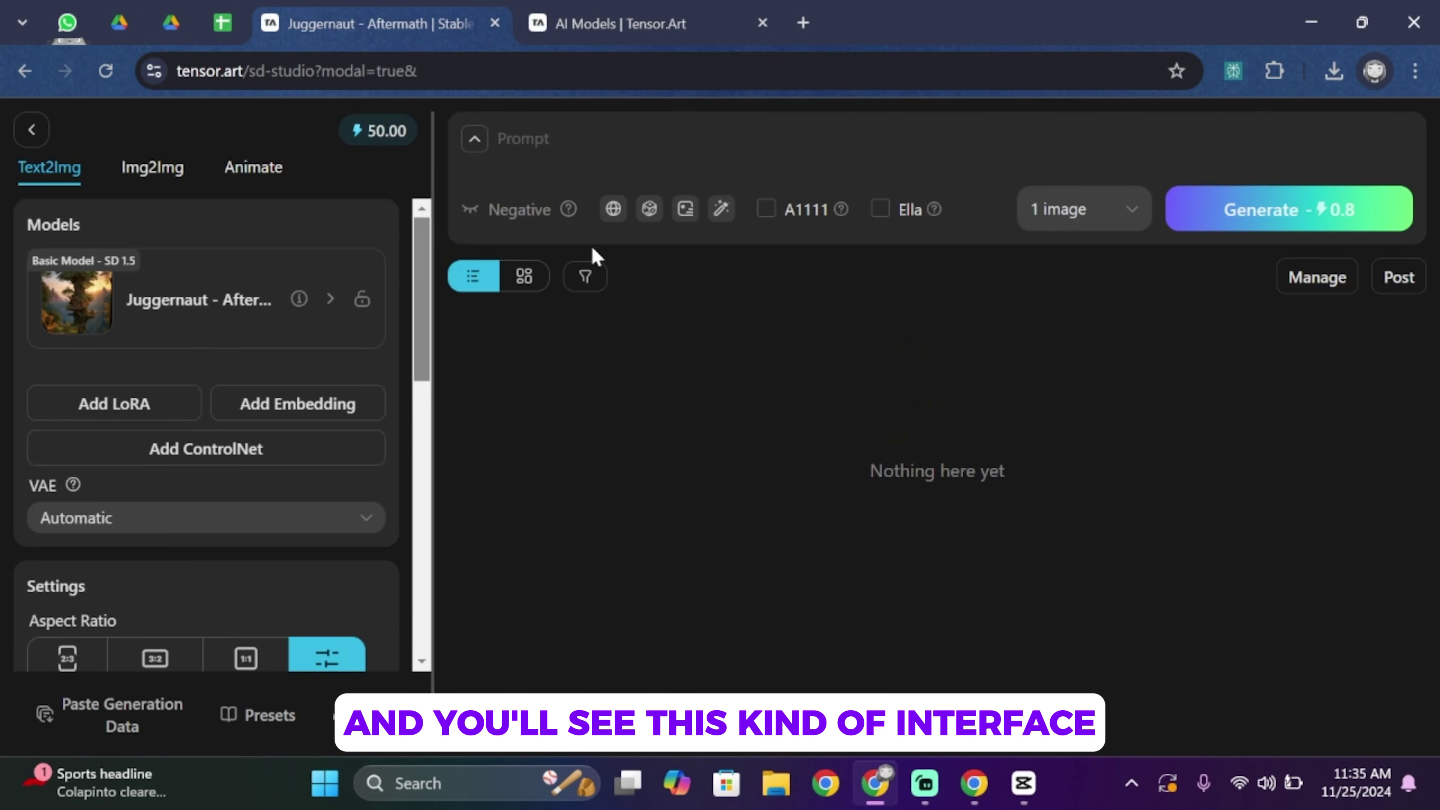
click(331, 299)
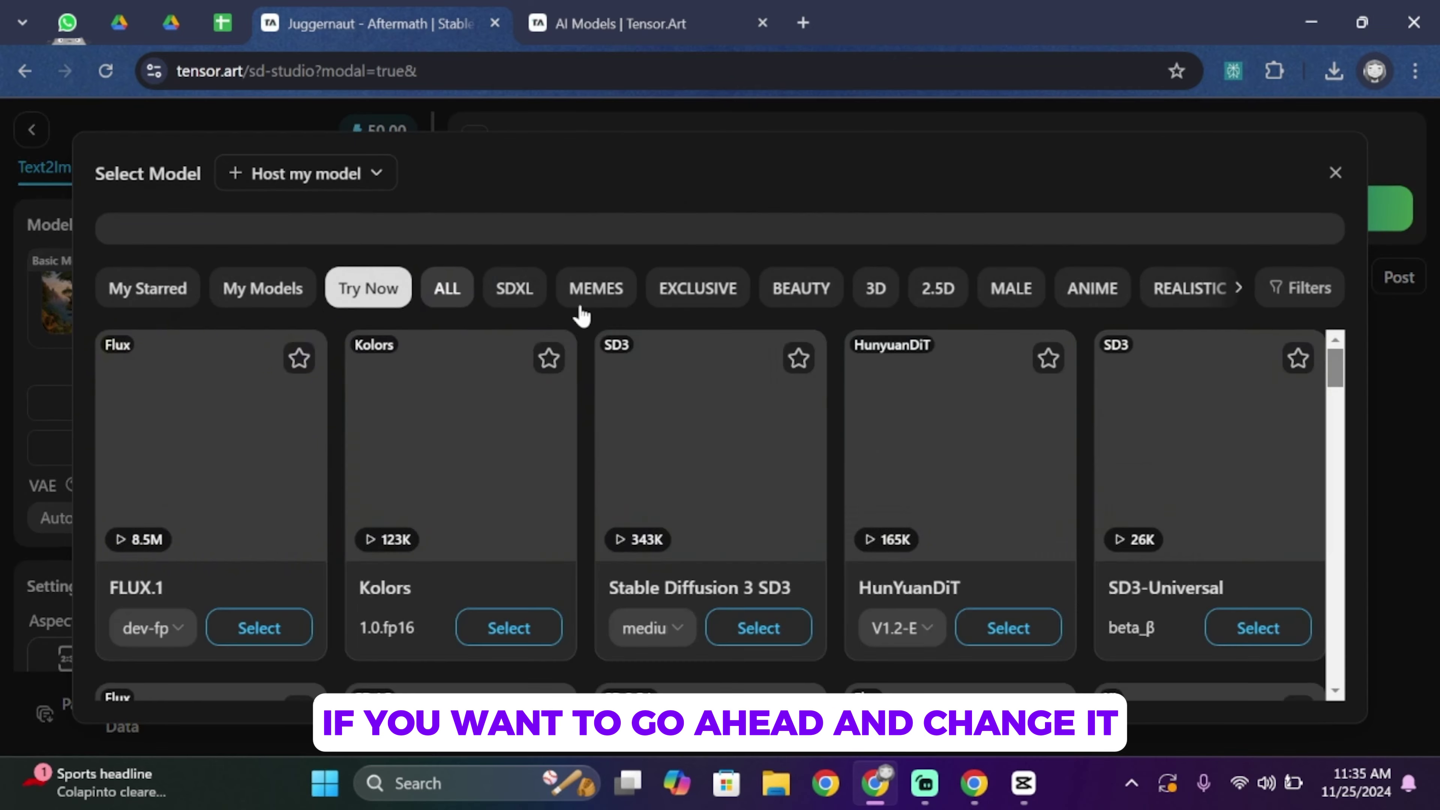
scroll(540, 475, down, 4)
scroll(539, 476, down, 15)
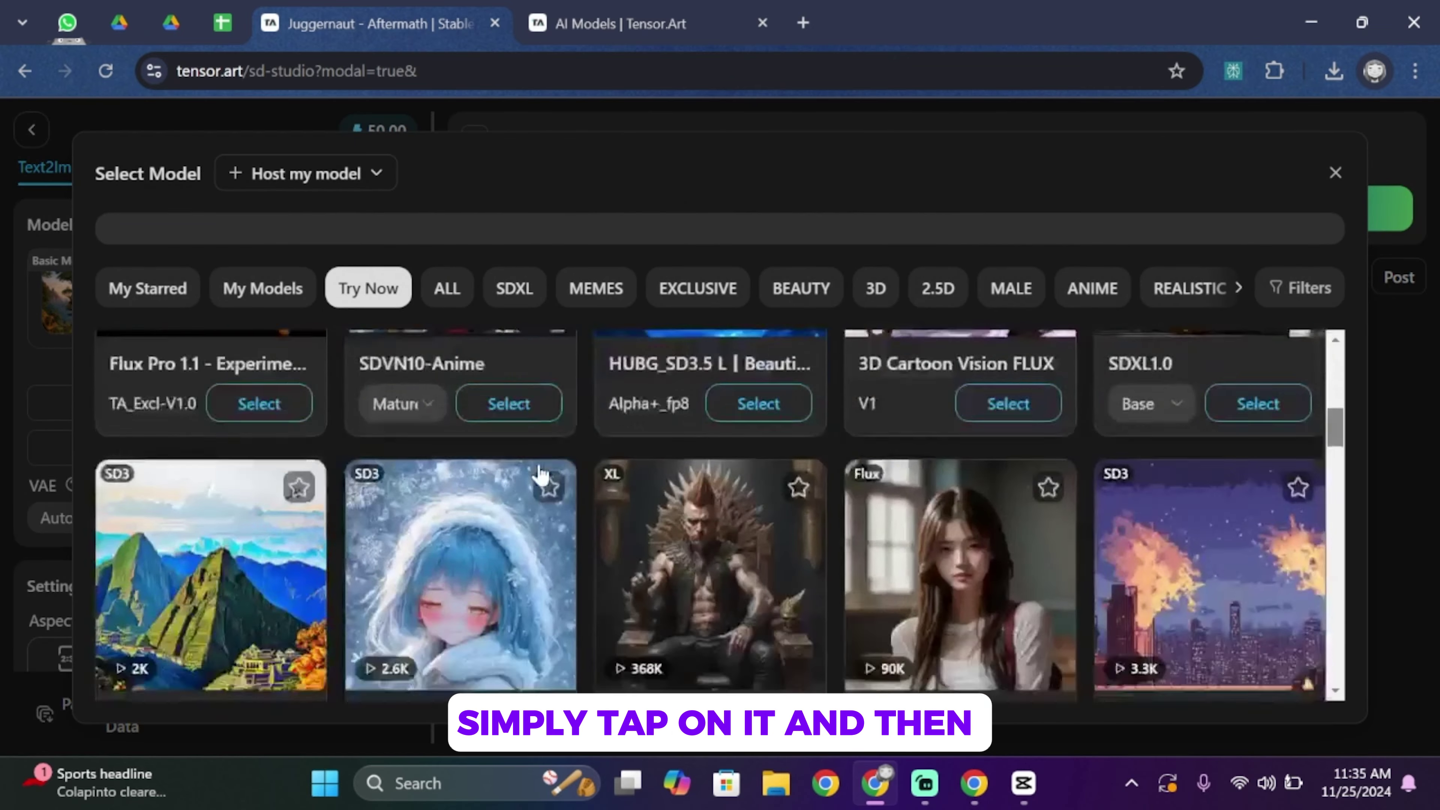
scroll(539, 475, down, 8)
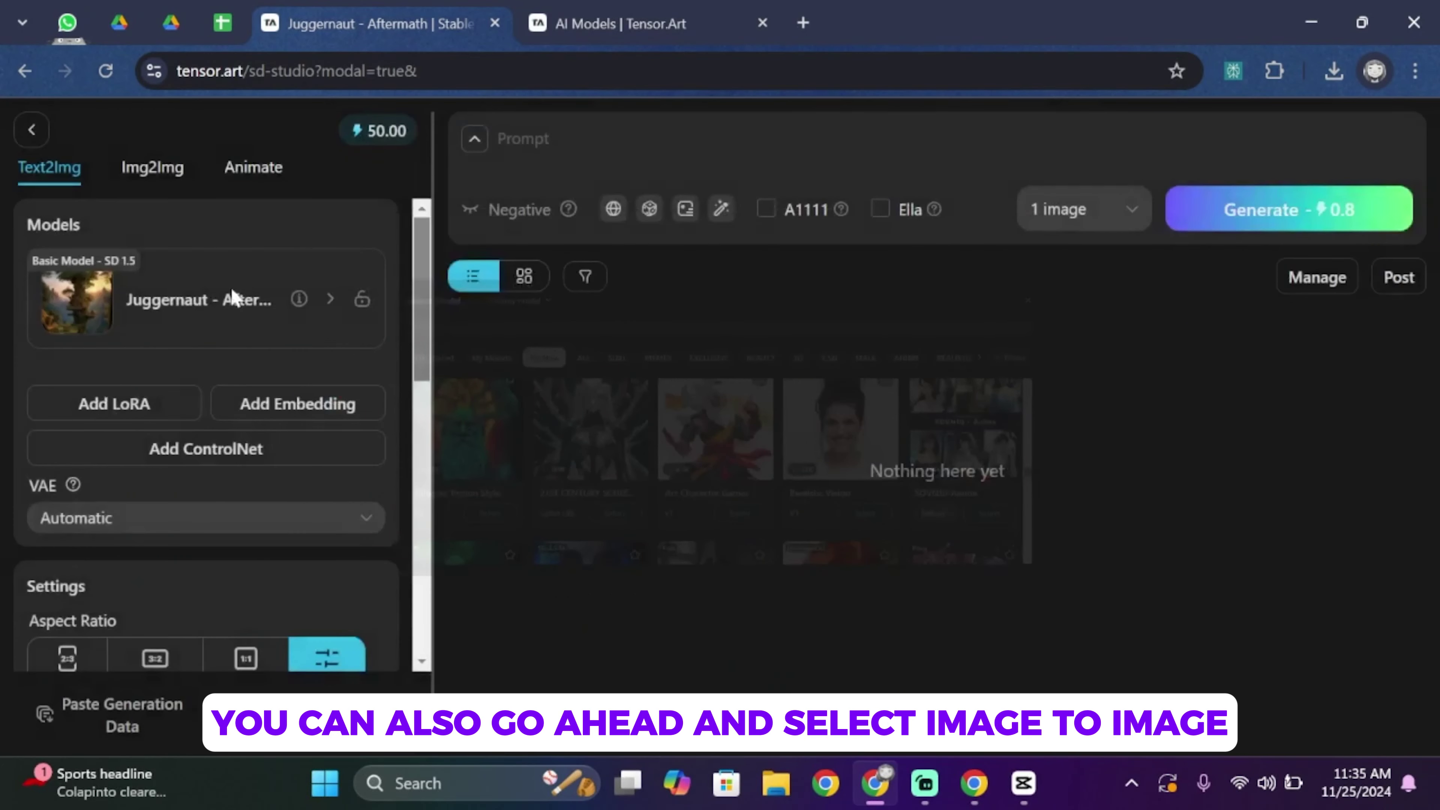
click(148, 171)
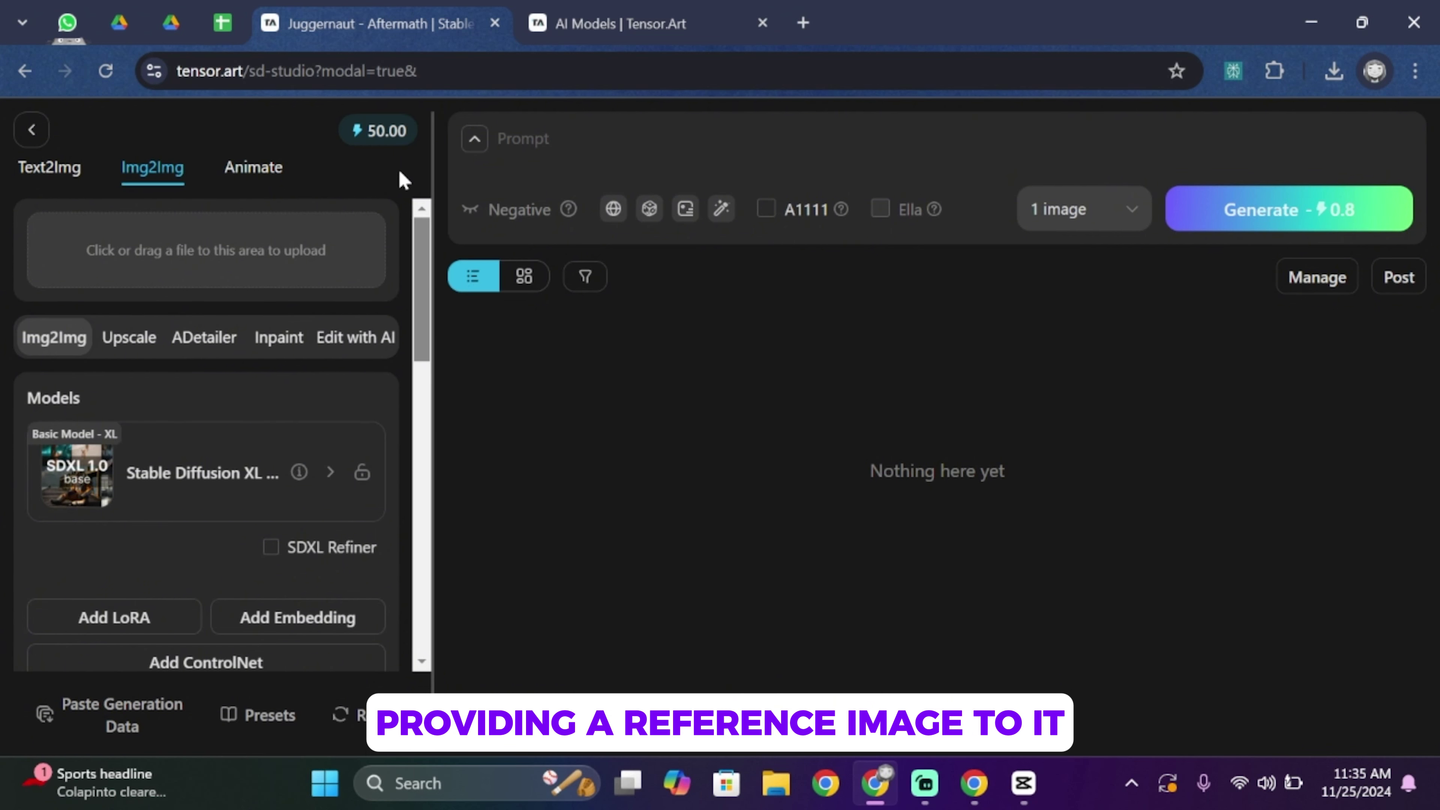
click(256, 168)
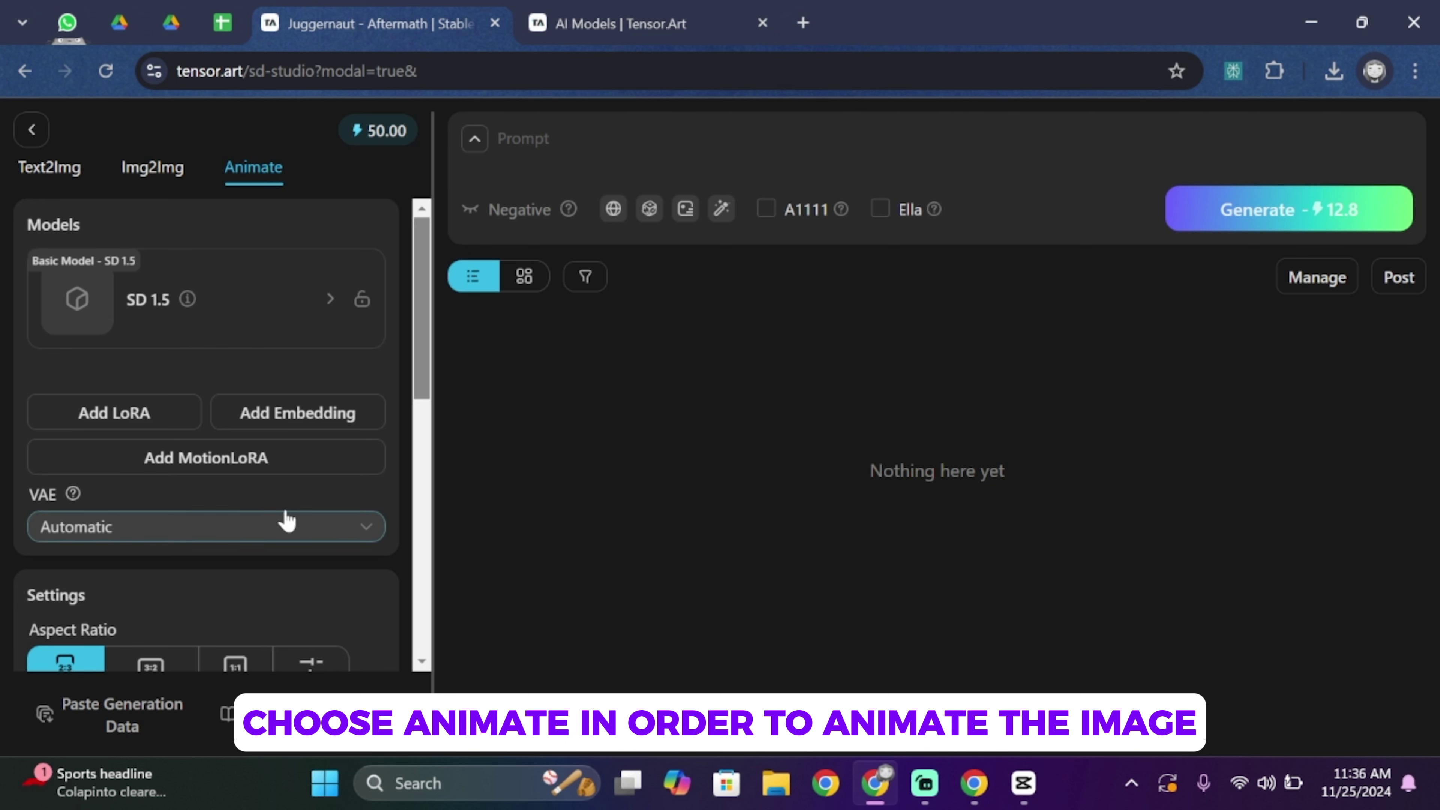
click(50, 166)
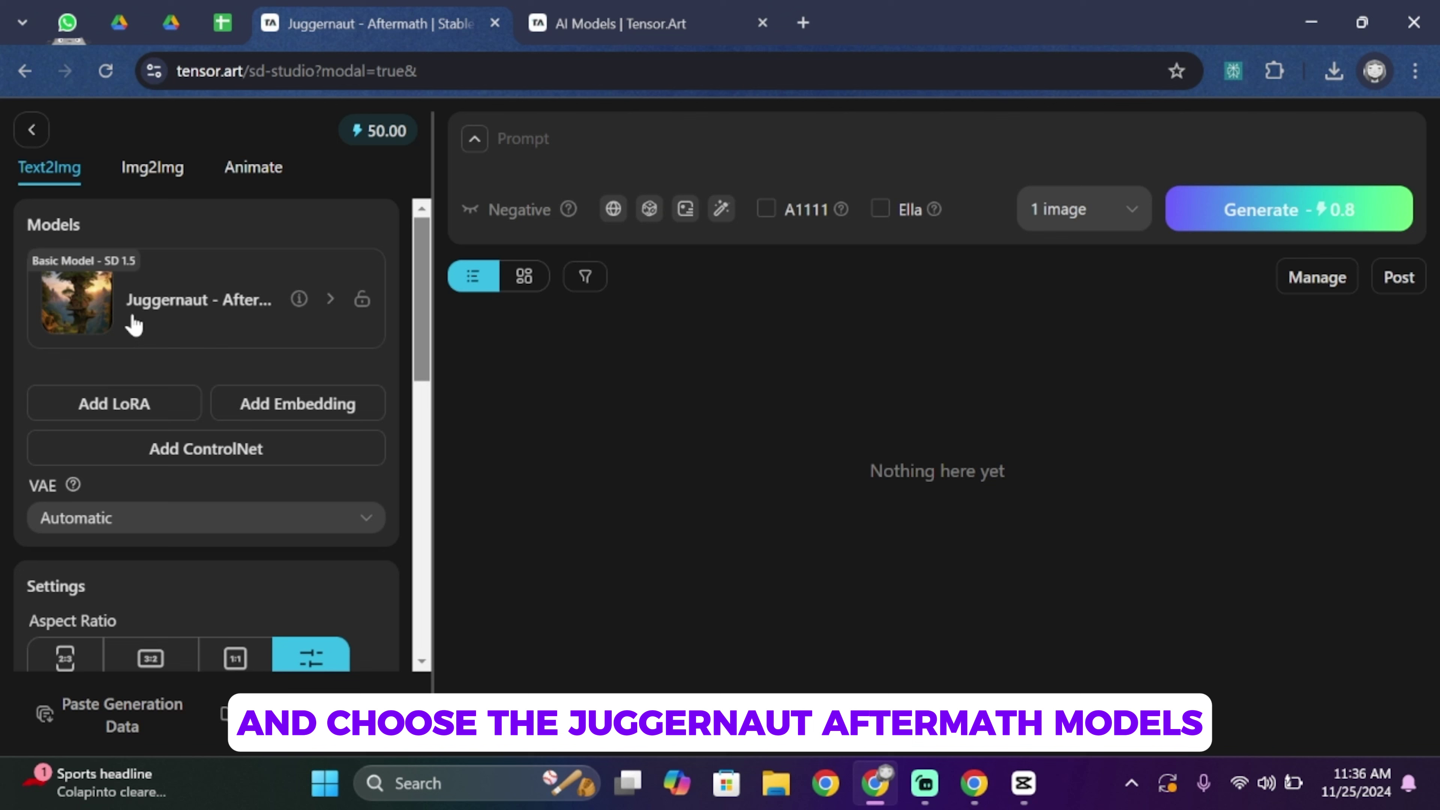
- Choose the Portrait 512×768 aspect ratio in the Text2Img settings
scroll(184, 328, down, 4)
scroll(183, 322, up, 4)
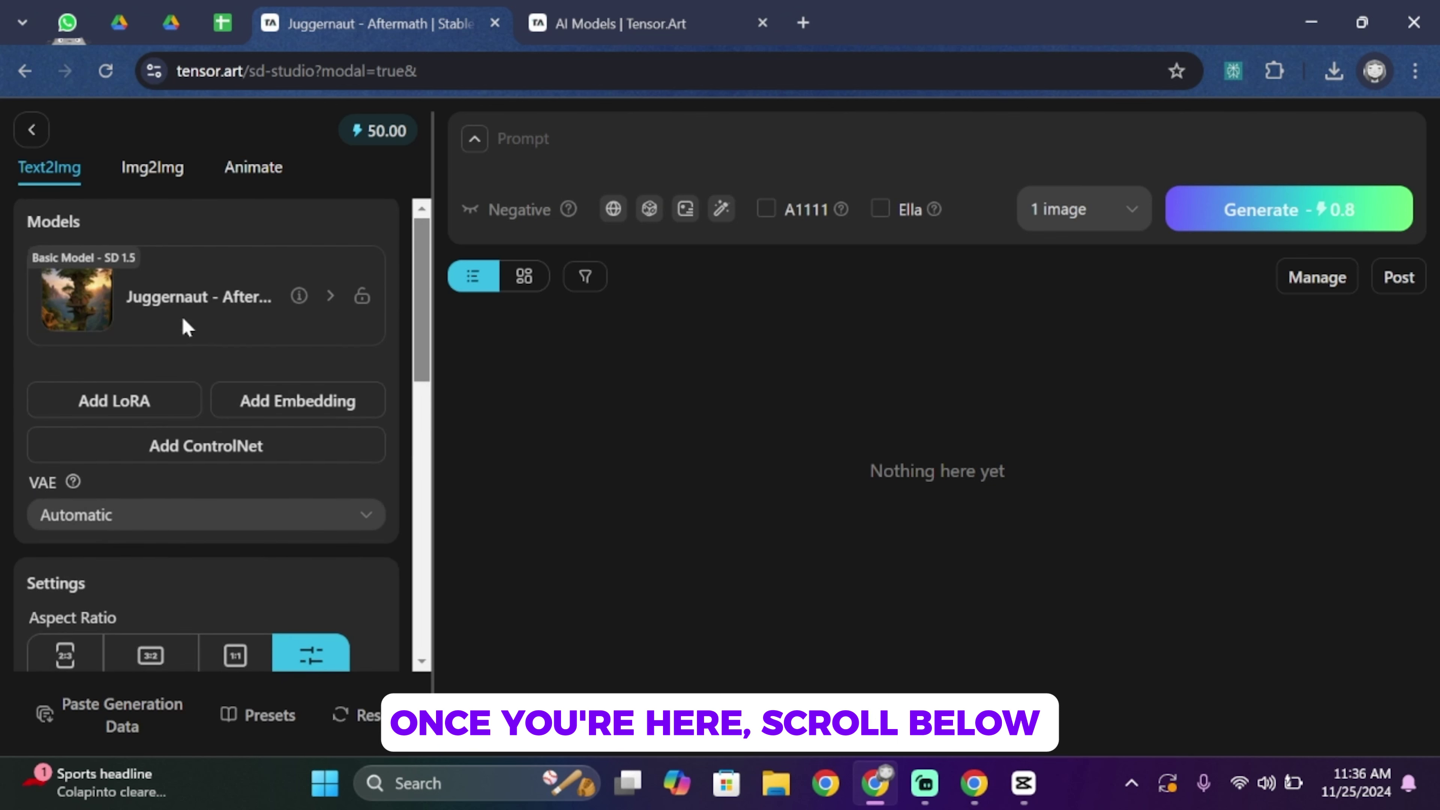
scroll(183, 322, down, 6)
scroll(141, 323, up, 1)
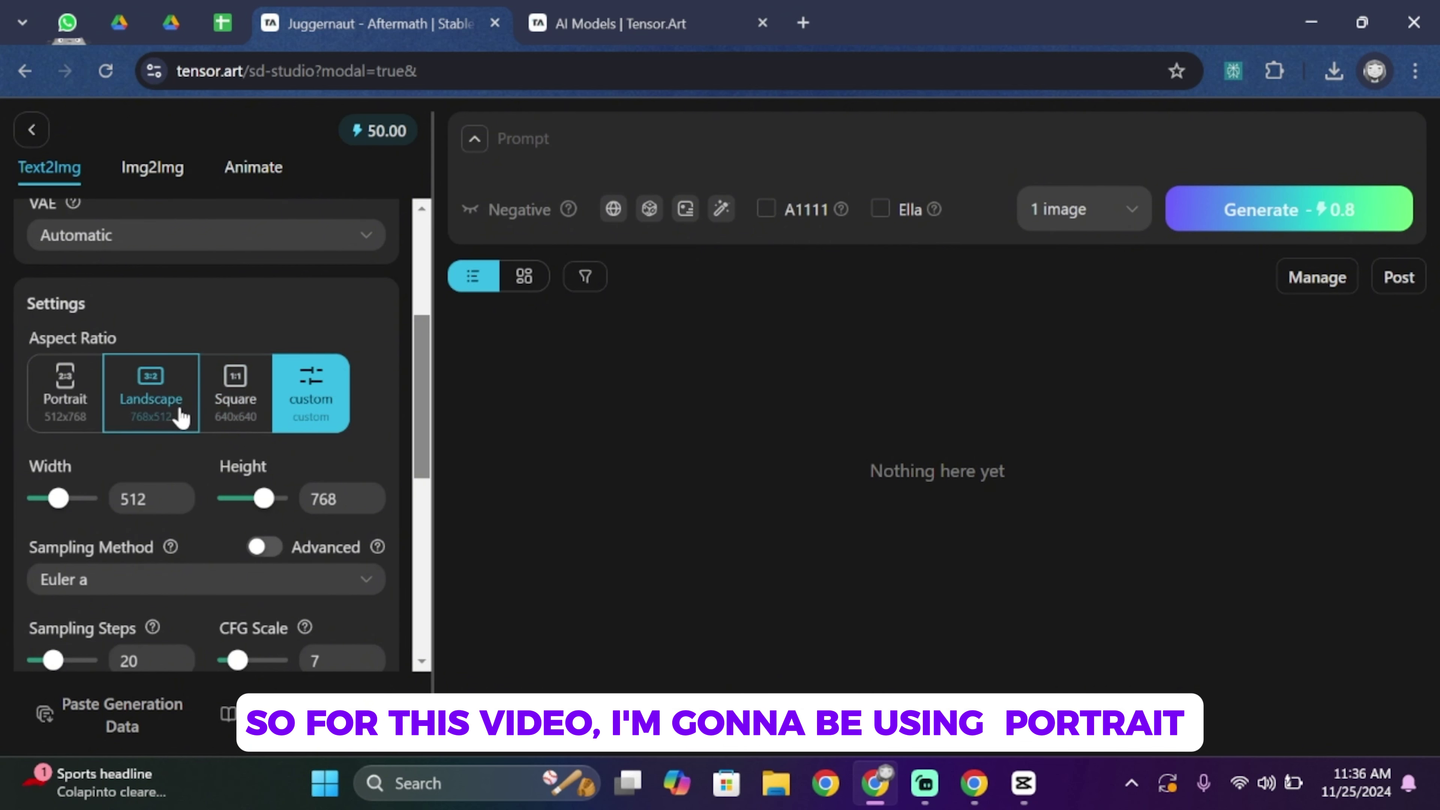
click(77, 403)
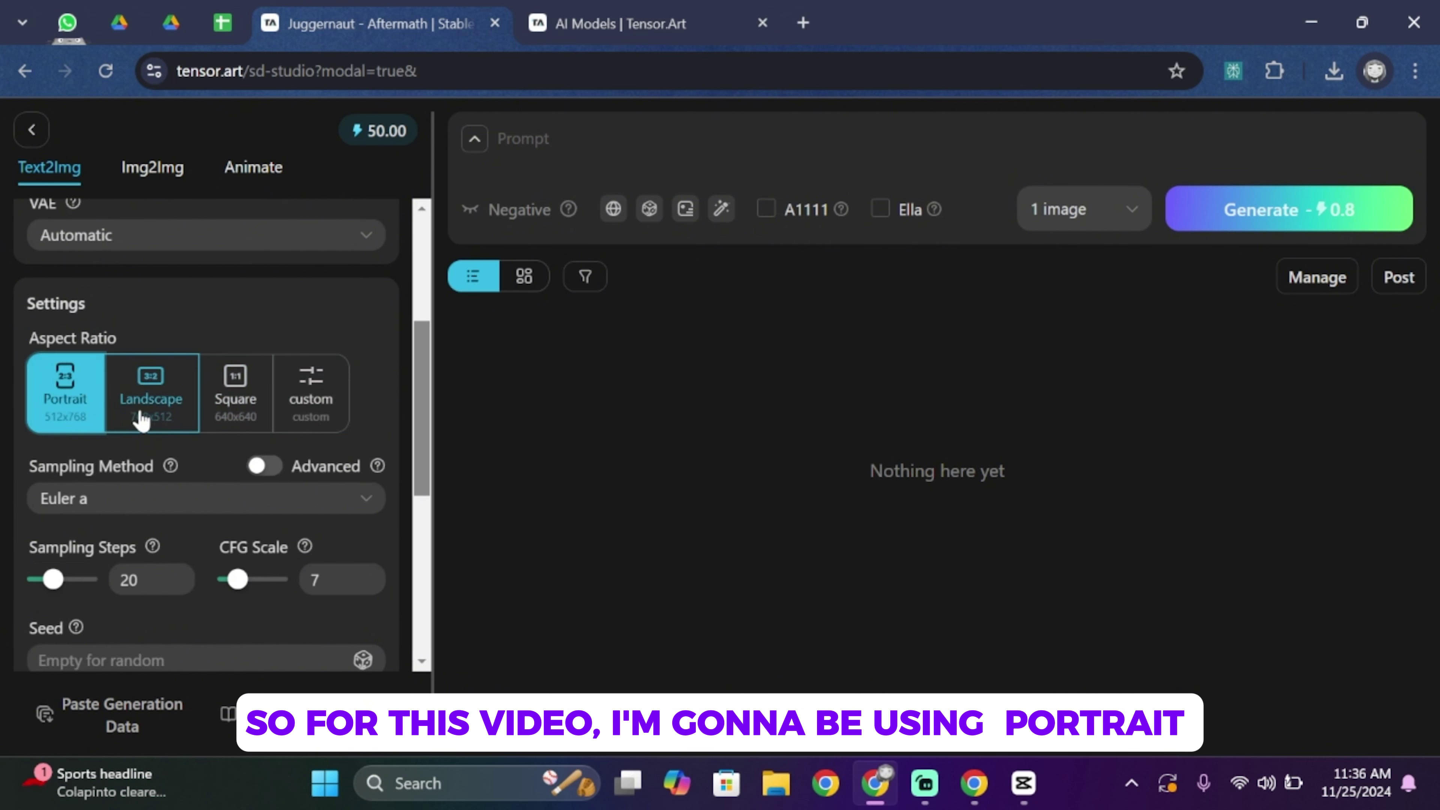
- Expand the advanced options and edit Clip Skip, keeping Euler a, 20 steps and CFG 7
scroll(142, 420, down, 6)
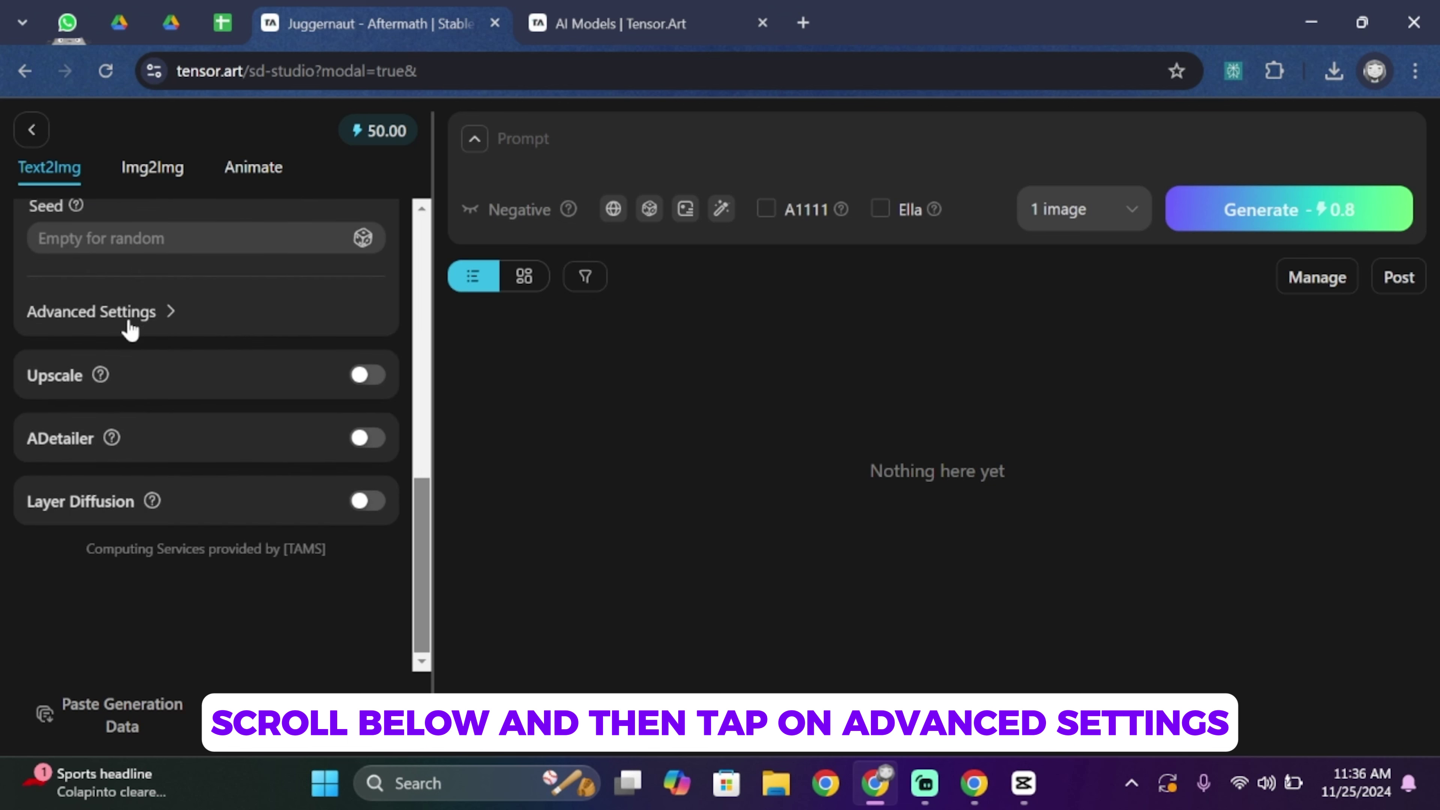
click(129, 313)
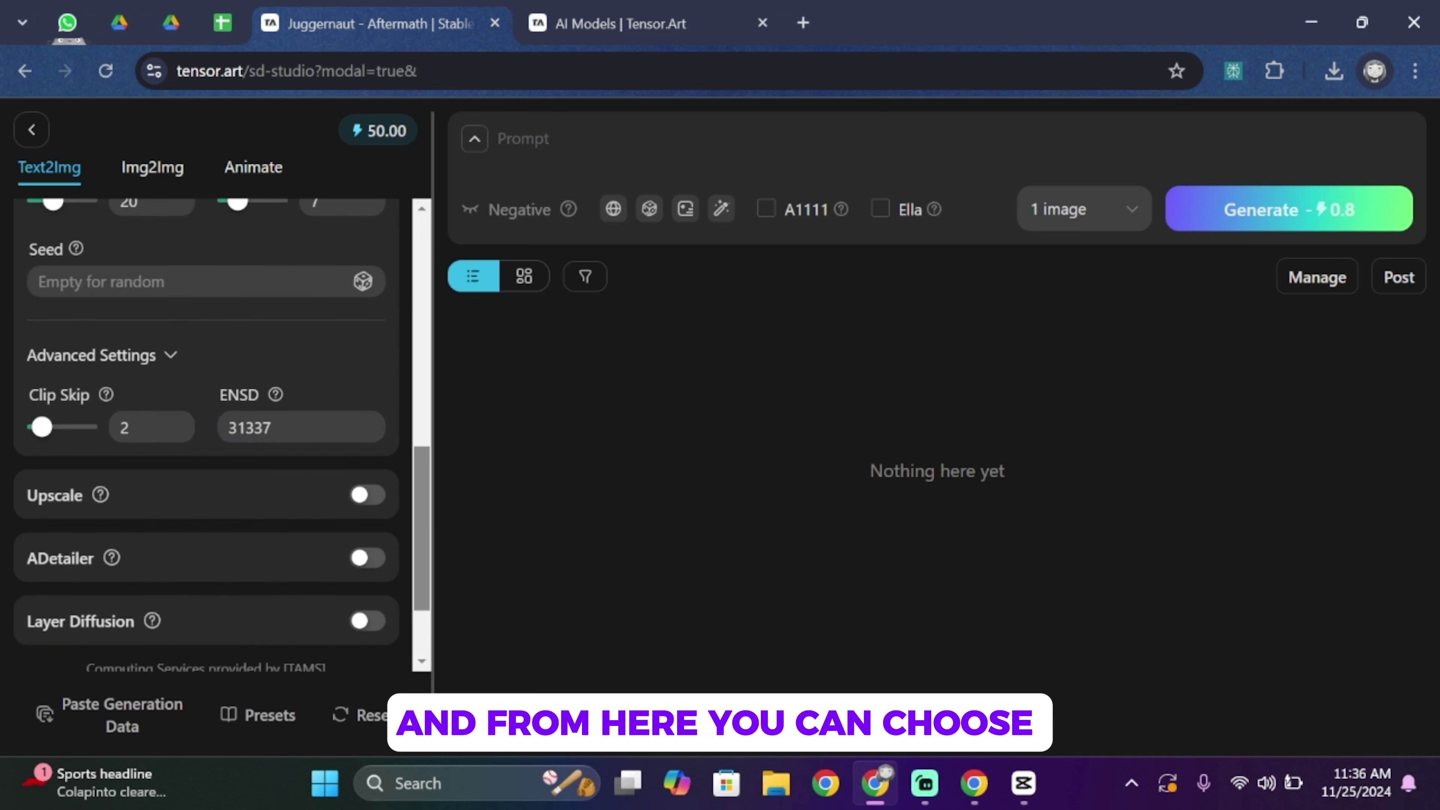
click(152, 427)
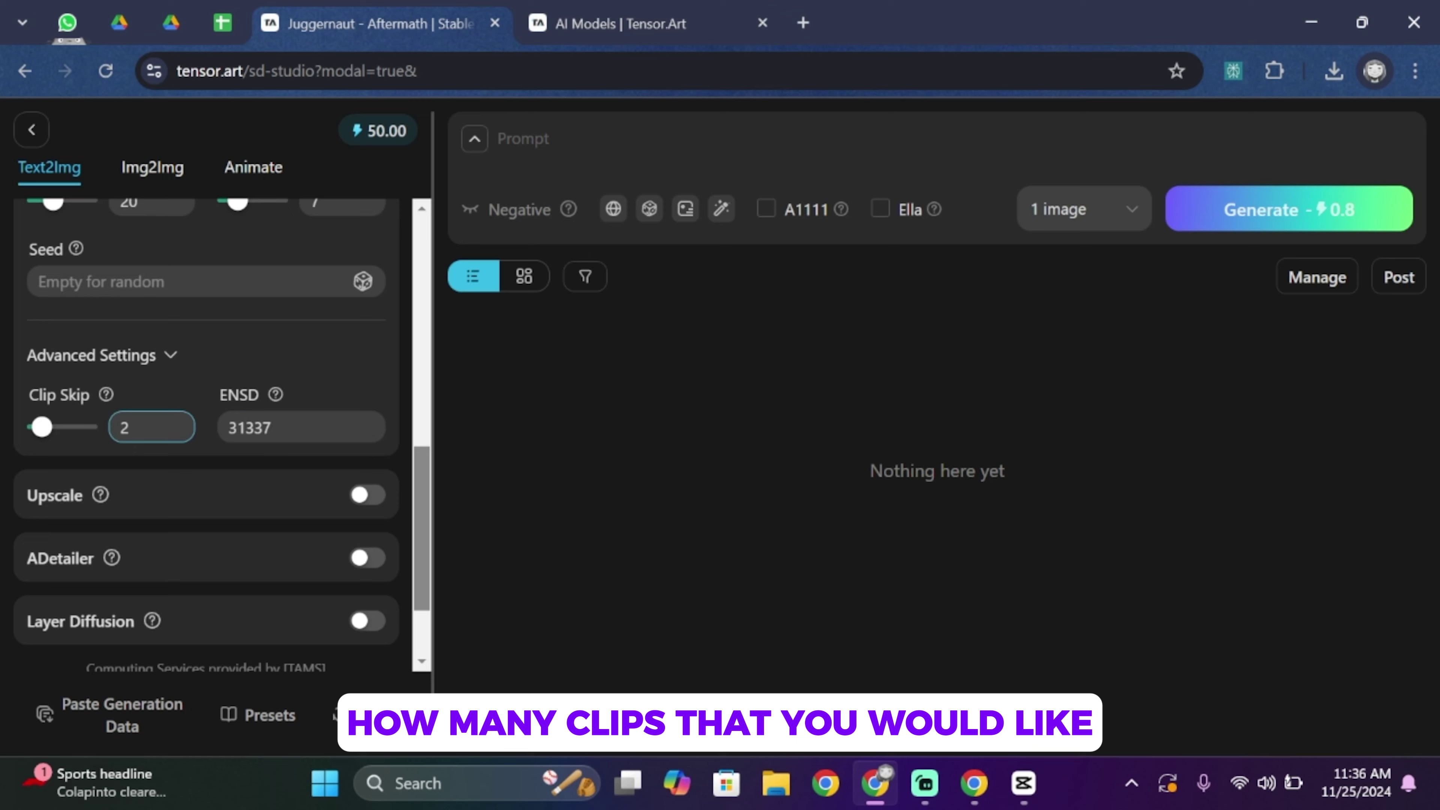
scroll(97, 595, up, 5)
scroll(102, 589, down, 4)
scroll(97, 582, up, 4)
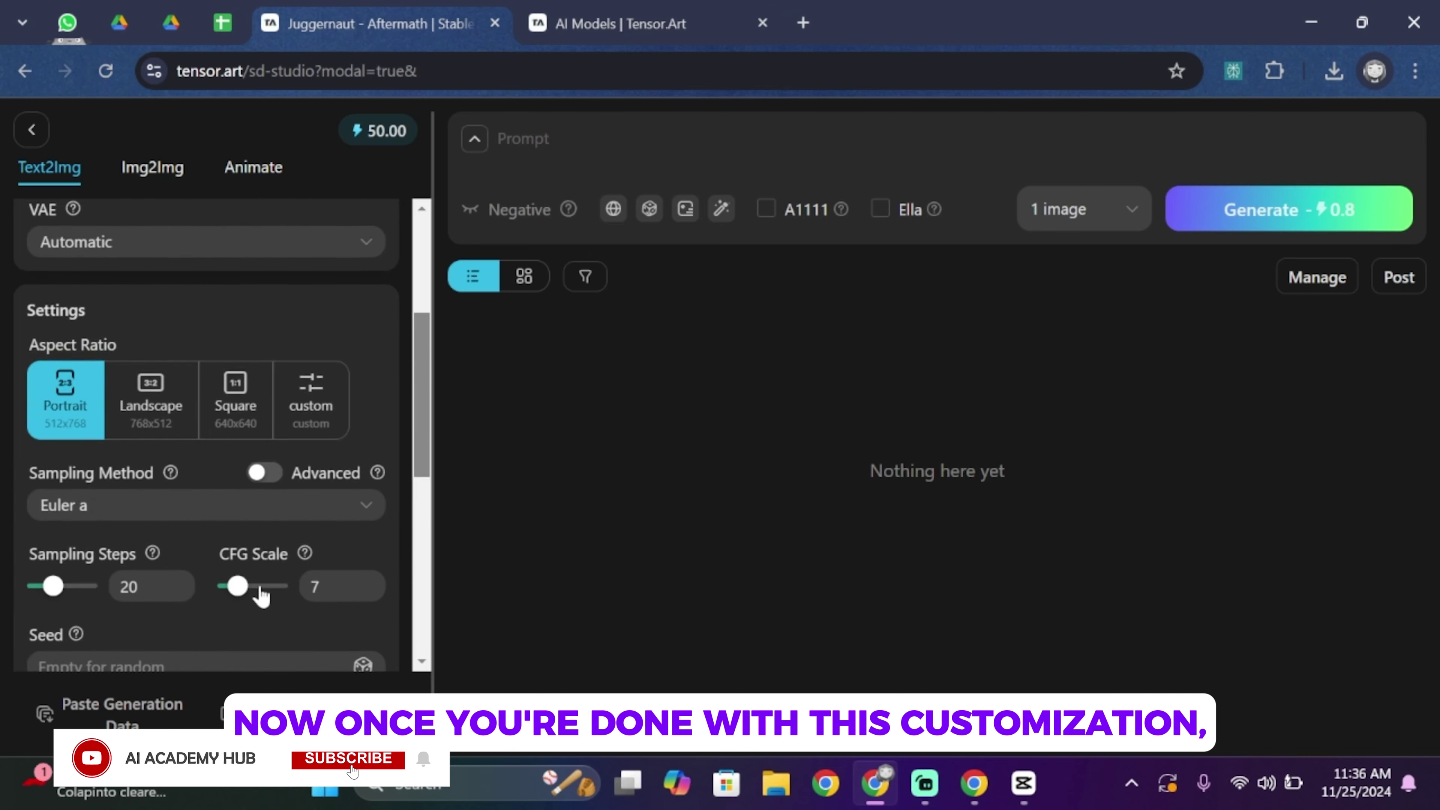
scroll(261, 595, up, 5)
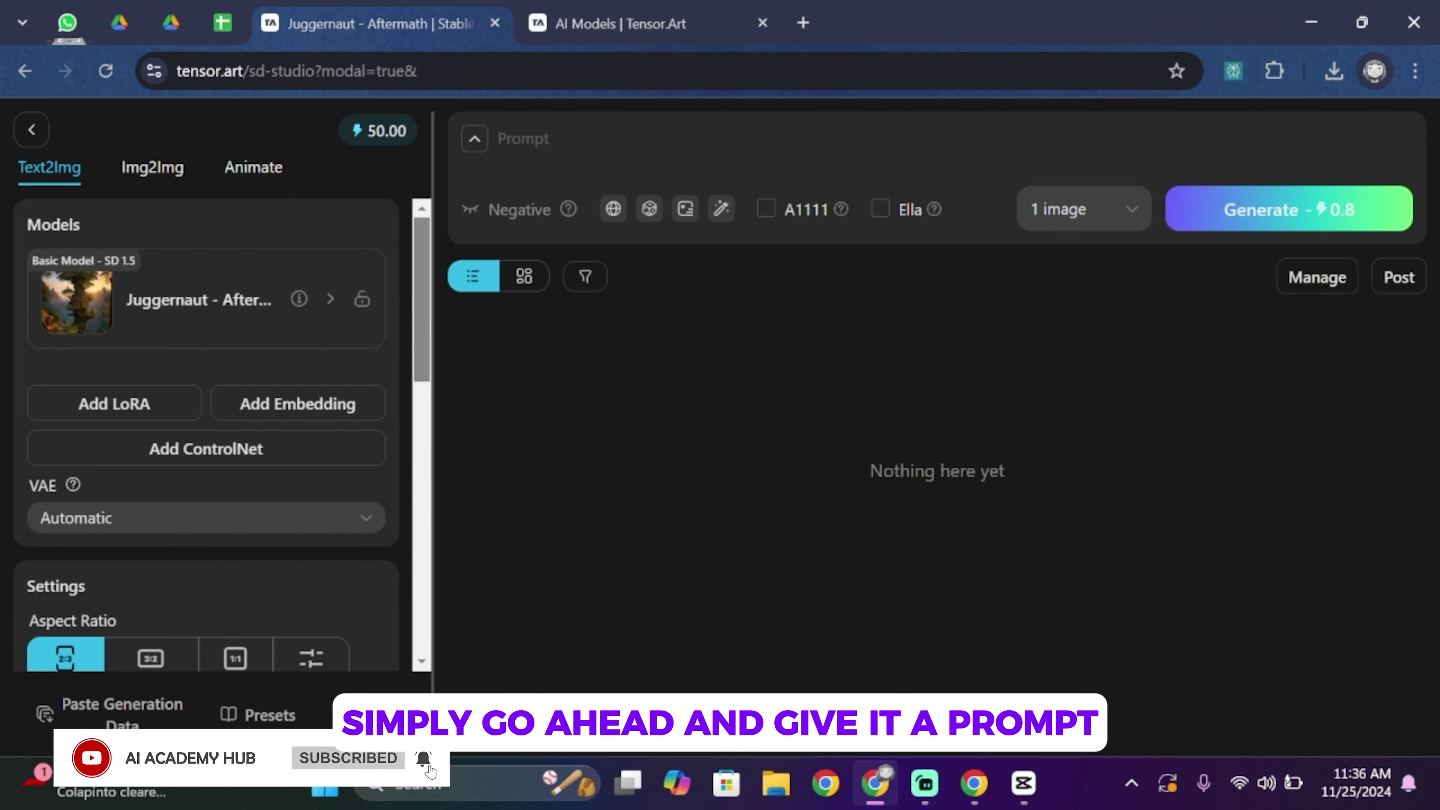
- Enter the prompt 'beautiful lady, freckles, big smile, dark makeup, … head and shoulders portrait, cover'
text(beautiful lady, freckles, big smile, dark makeup, hyperdetailed photography, soft light, head and shoulders portrait, cover)
click(873, 405)
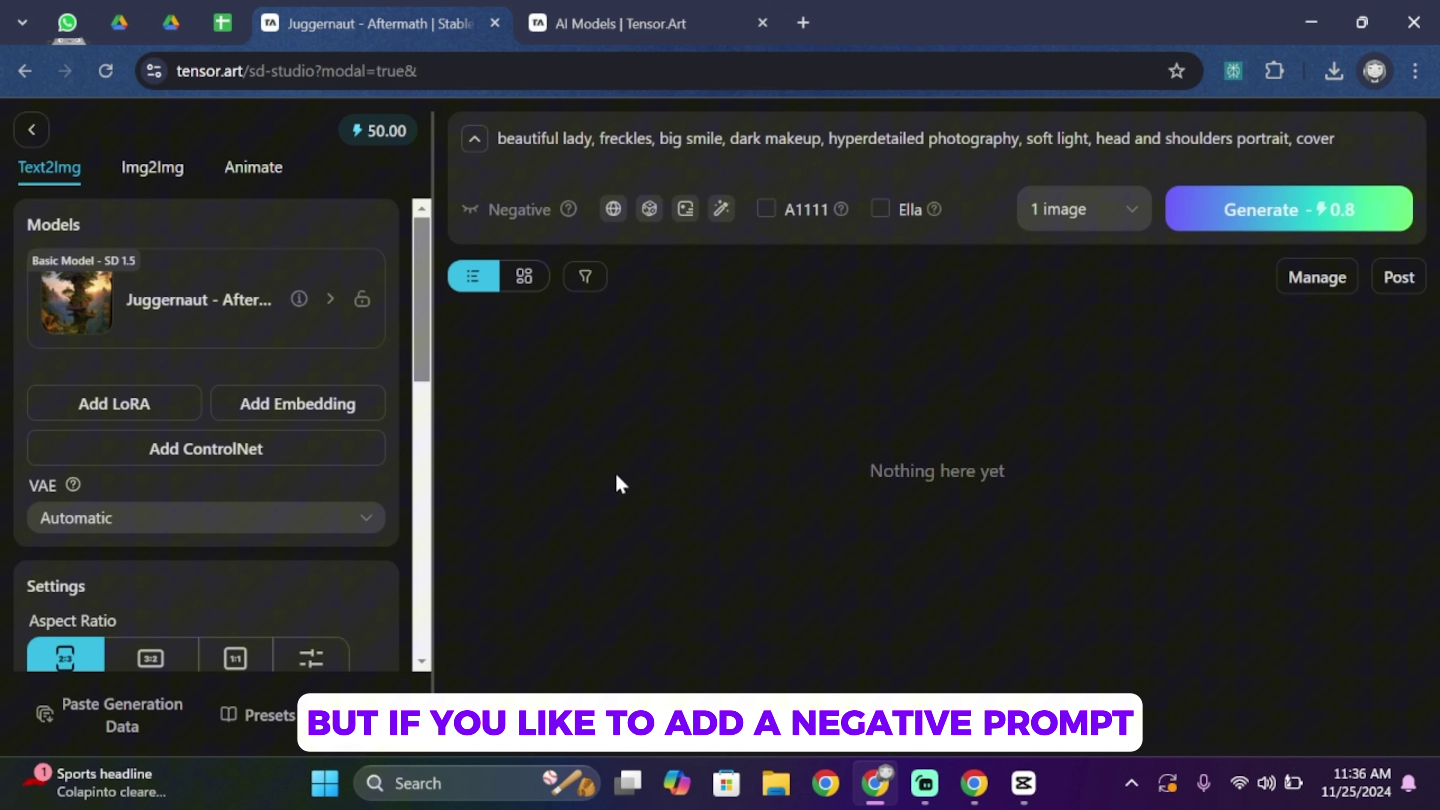
- Add an EasyNegative negative prompt excluding worst quality, low quality, watermark and blur
click(517, 212)
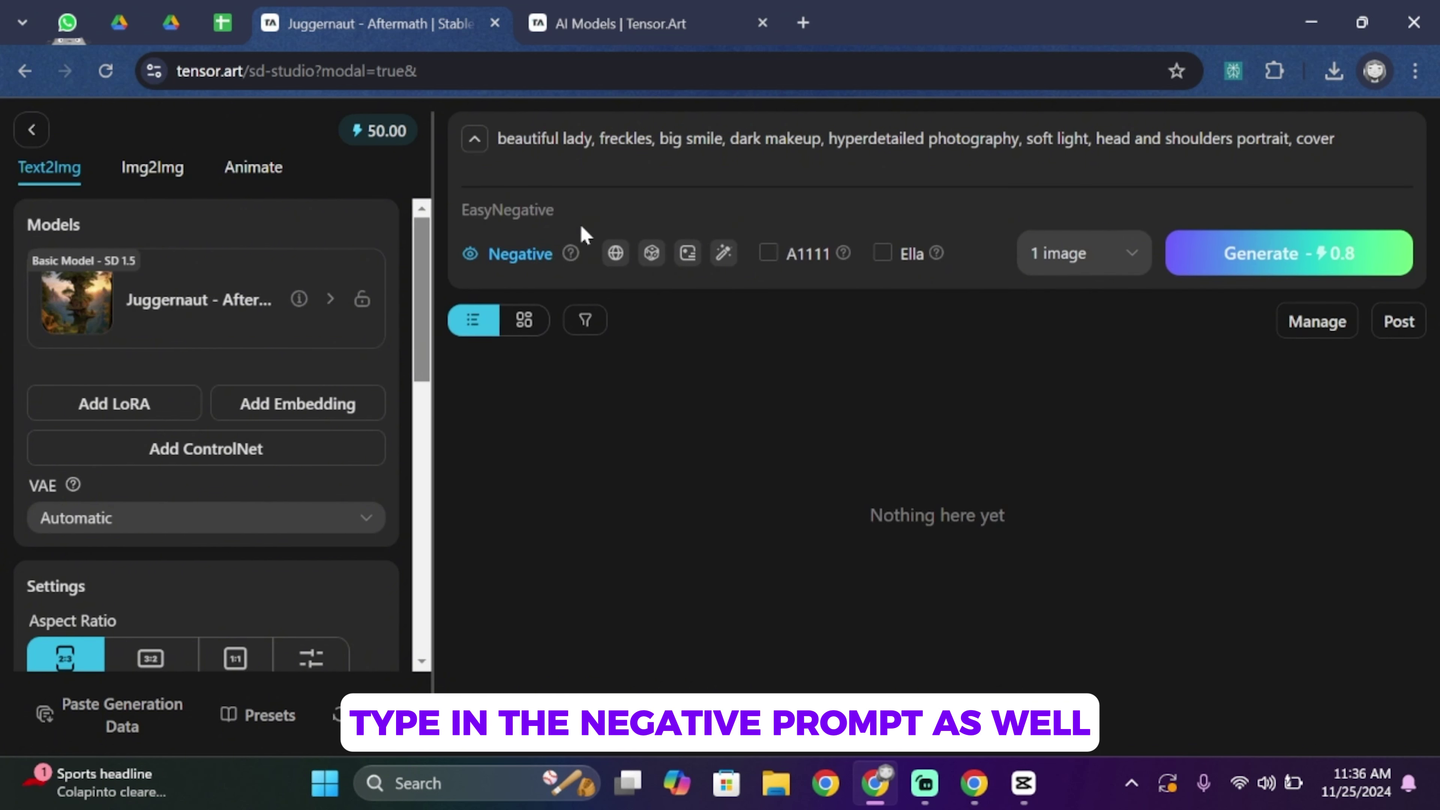
key(ctrl+v)
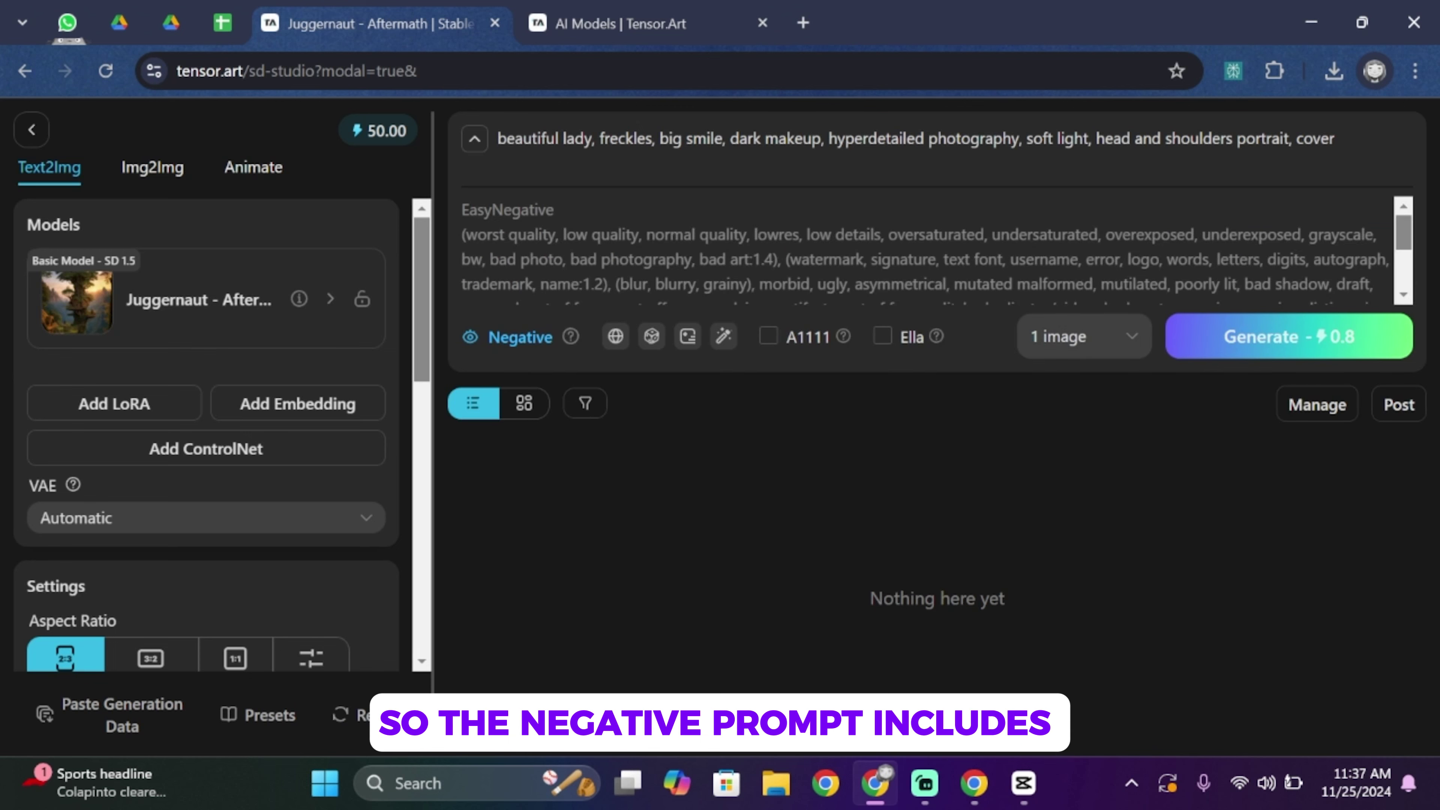
scroll(935, 249, down, 2)
scroll(935, 250, up, 2)
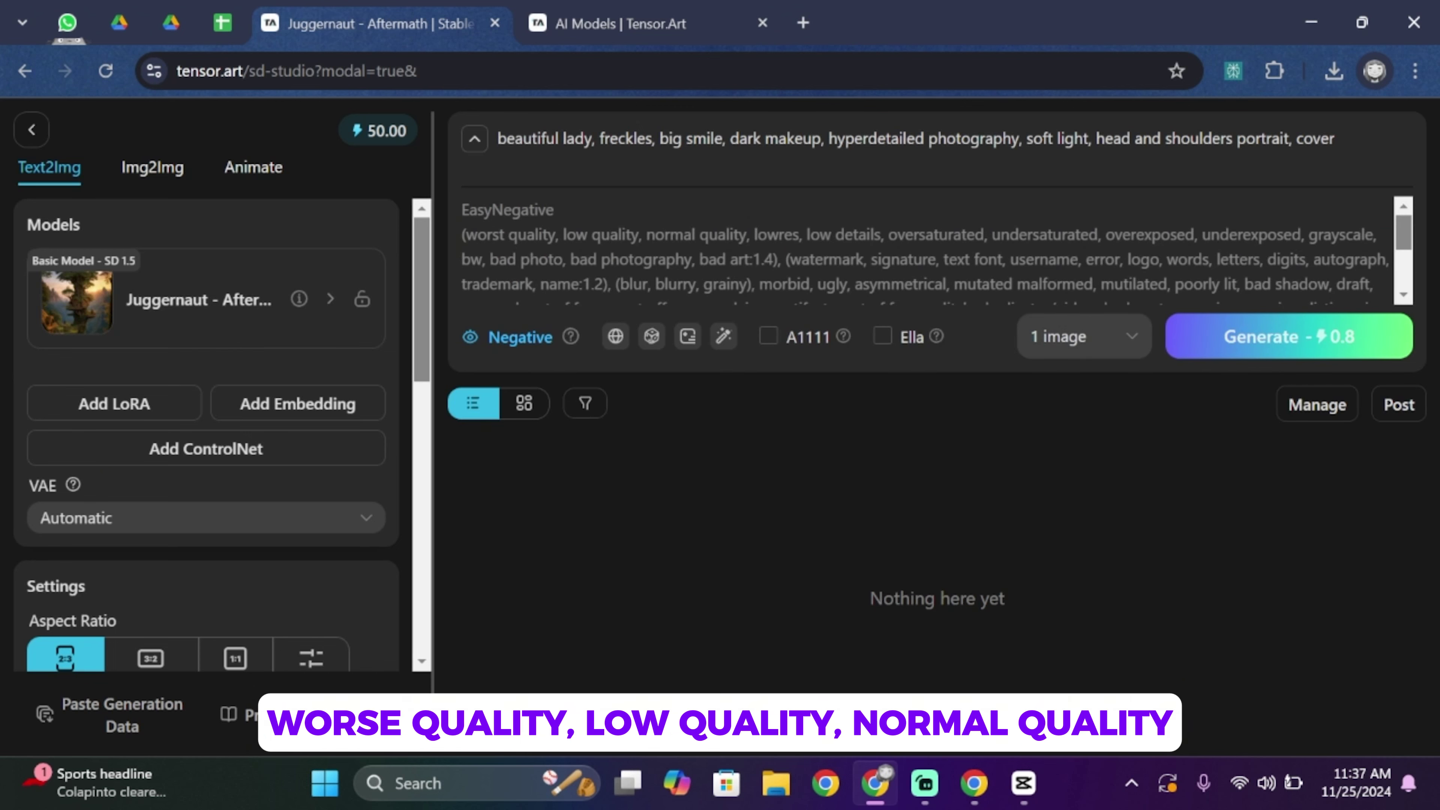
scroll(935, 249, down, 2)
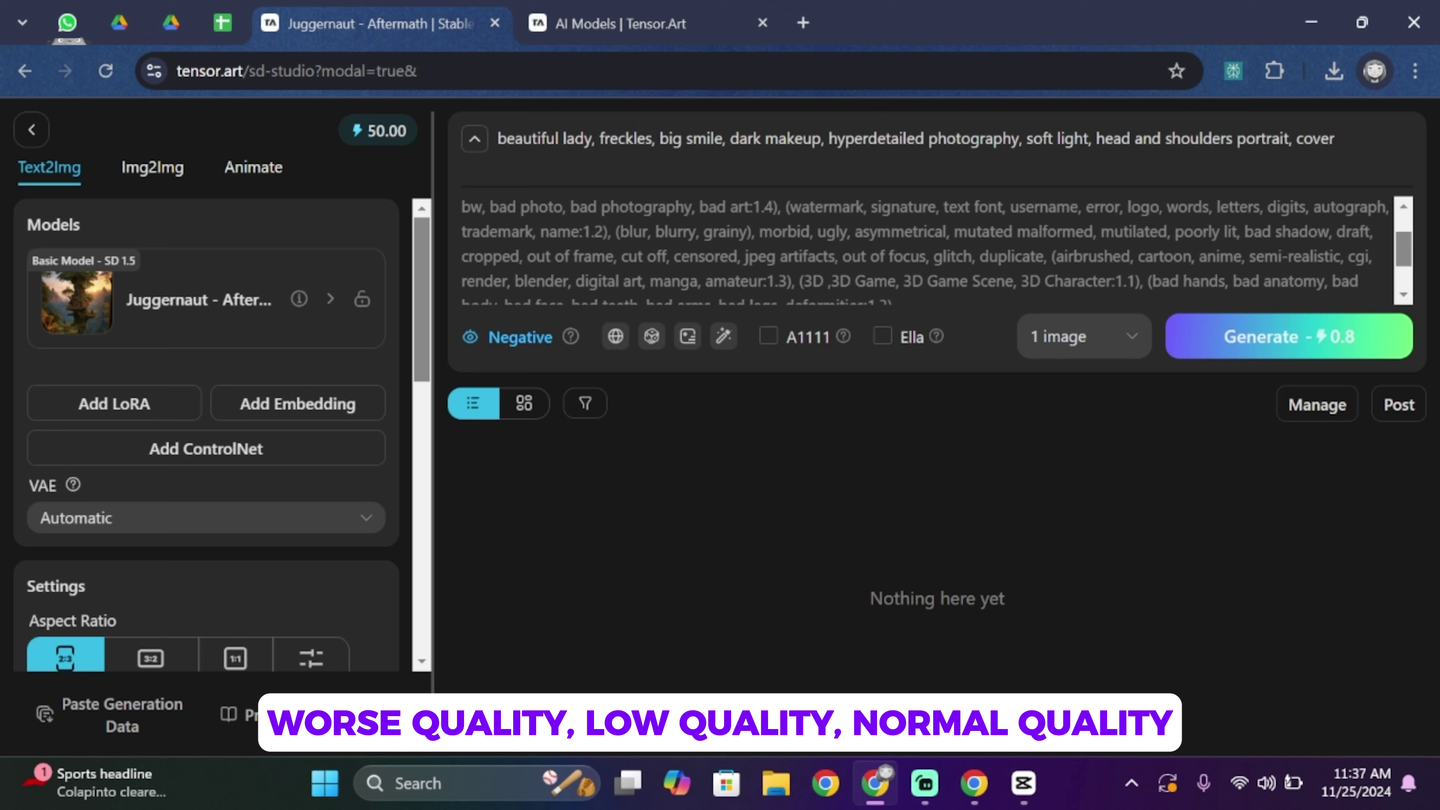
scroll(935, 250, up, 2)
scroll(935, 249, down, 2)
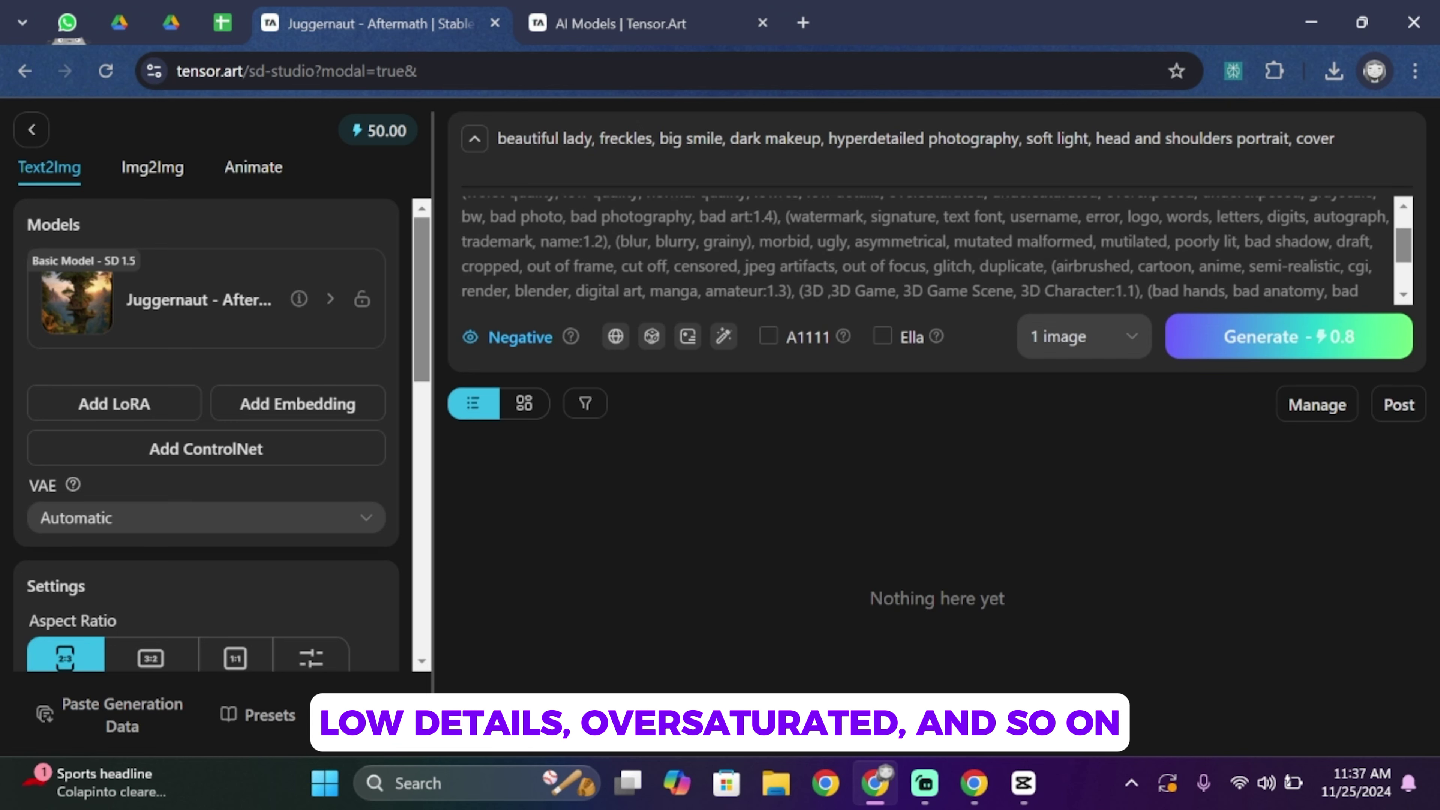
scroll(935, 249, up, 2)
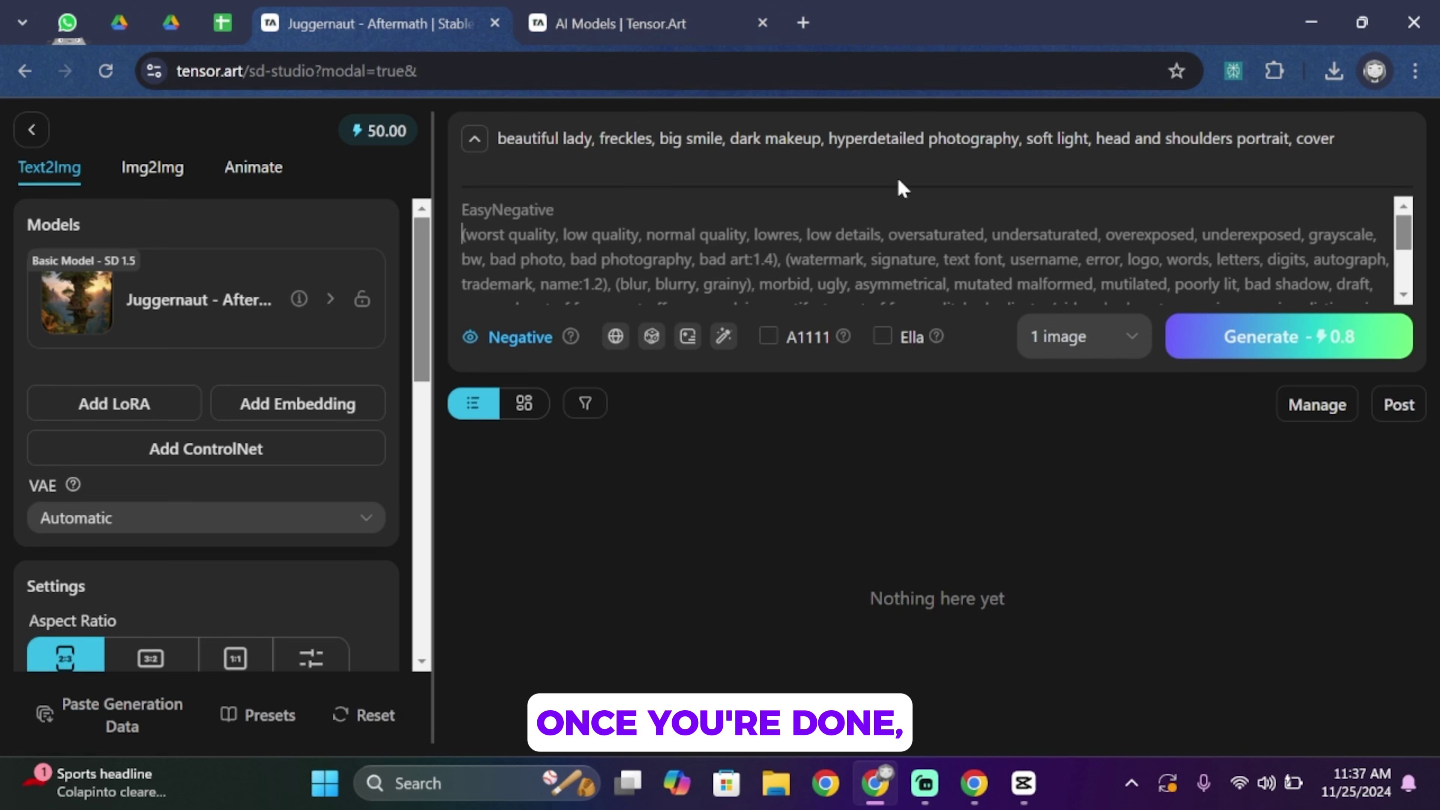
click(1109, 344)
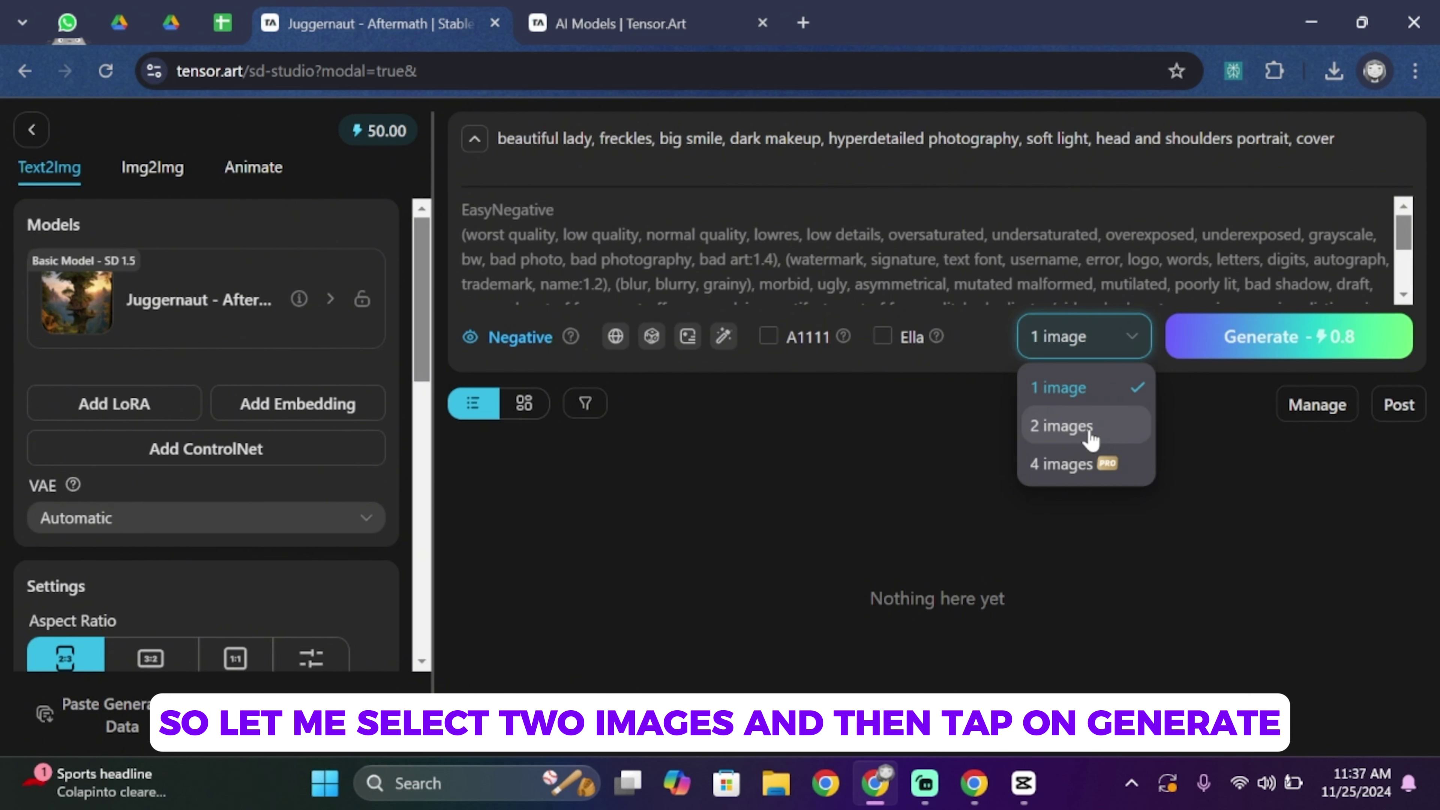
- Set the image count to 2 and generate the portraits
click(1089, 440)
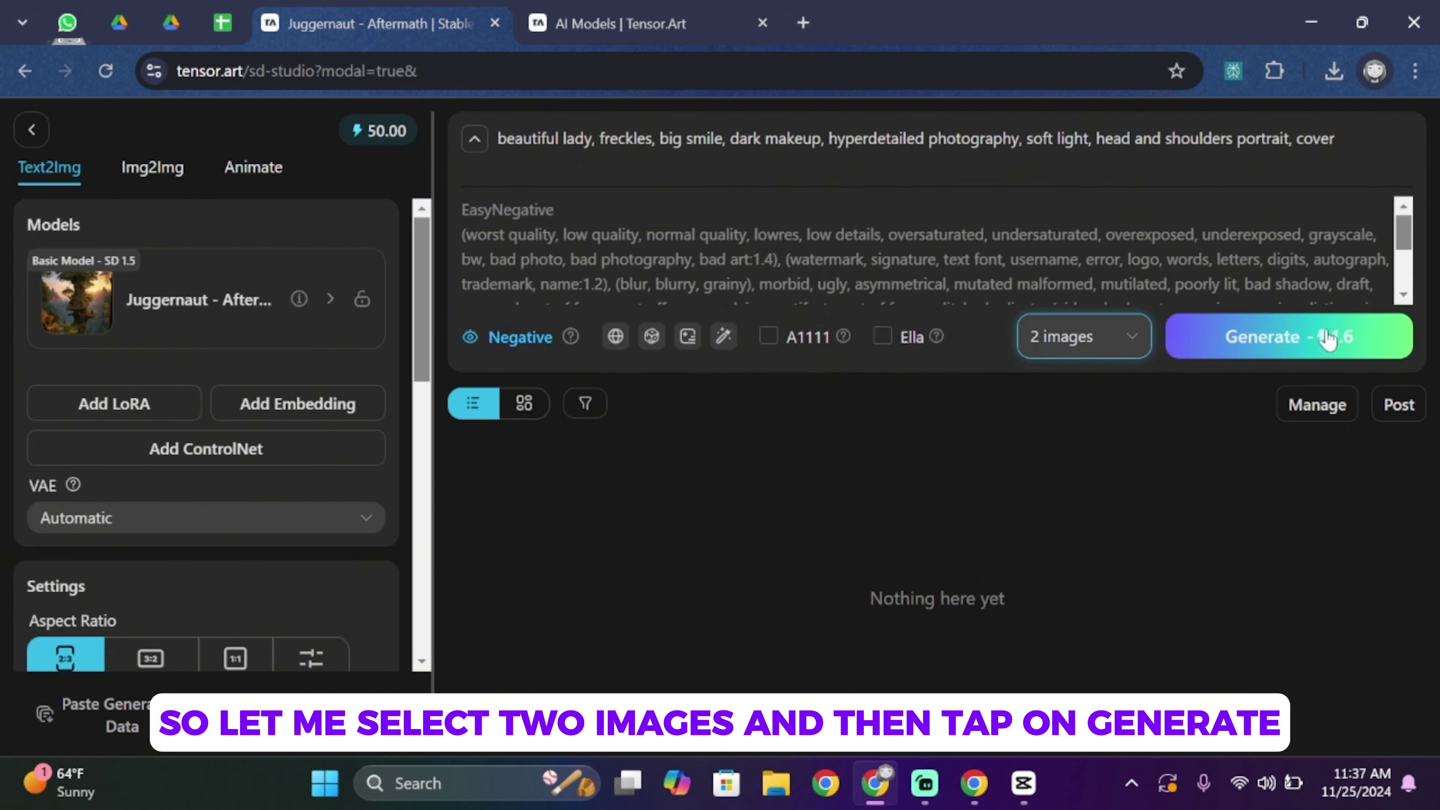
click(1326, 338)
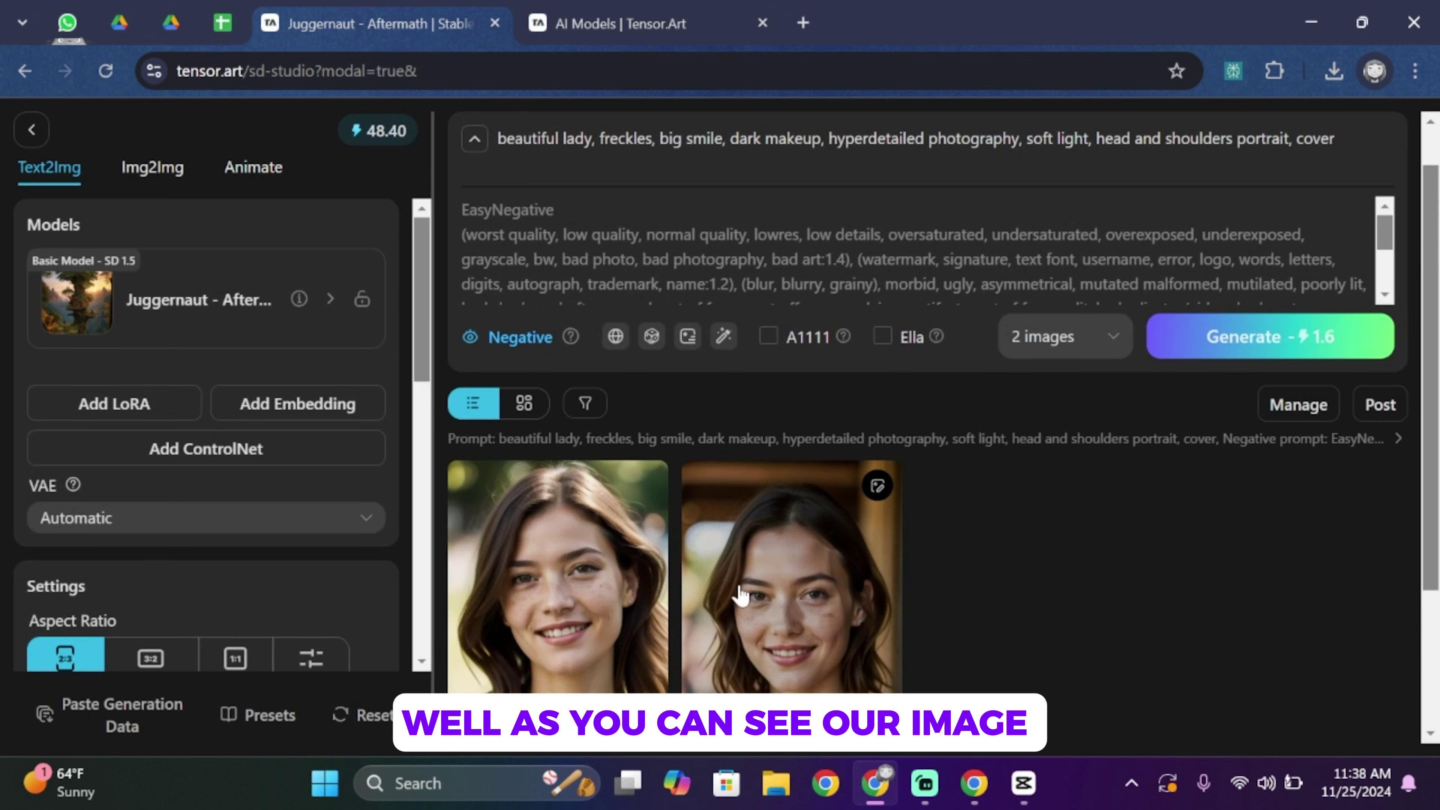
scroll(593, 519, down, 2)
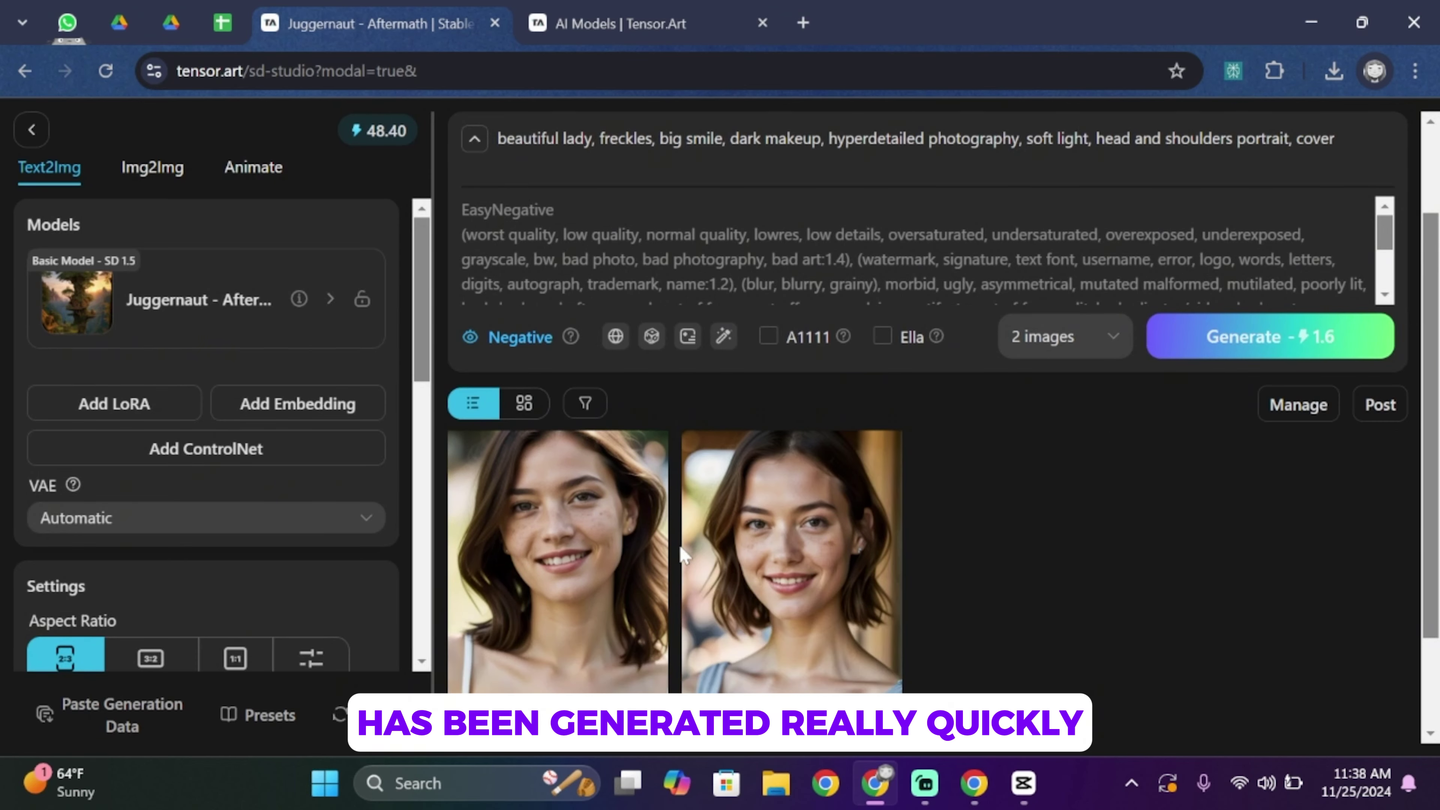
- Open each of the two generated portraits to review its prompt details, then close them
click(594, 516)
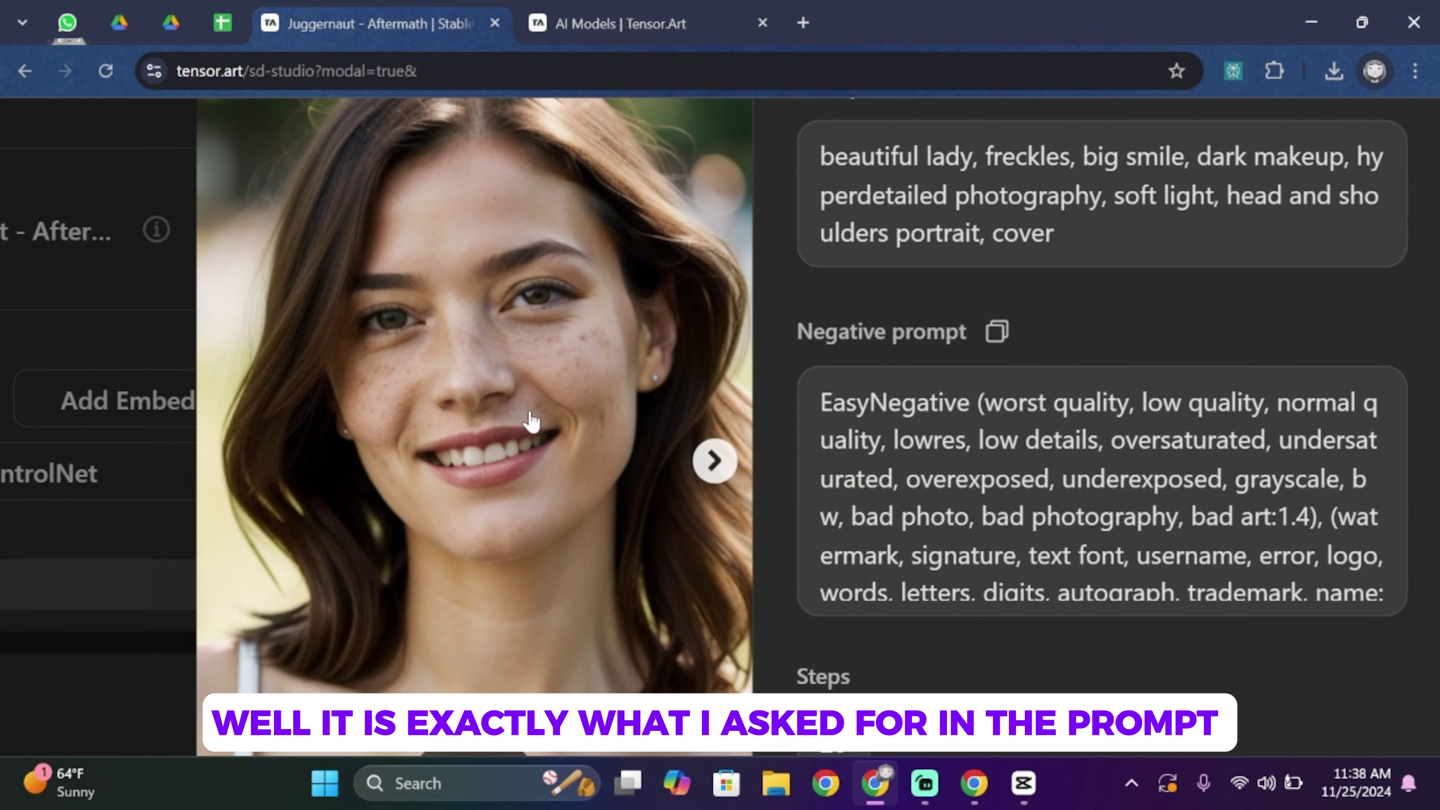
scroll(521, 420, up, 3)
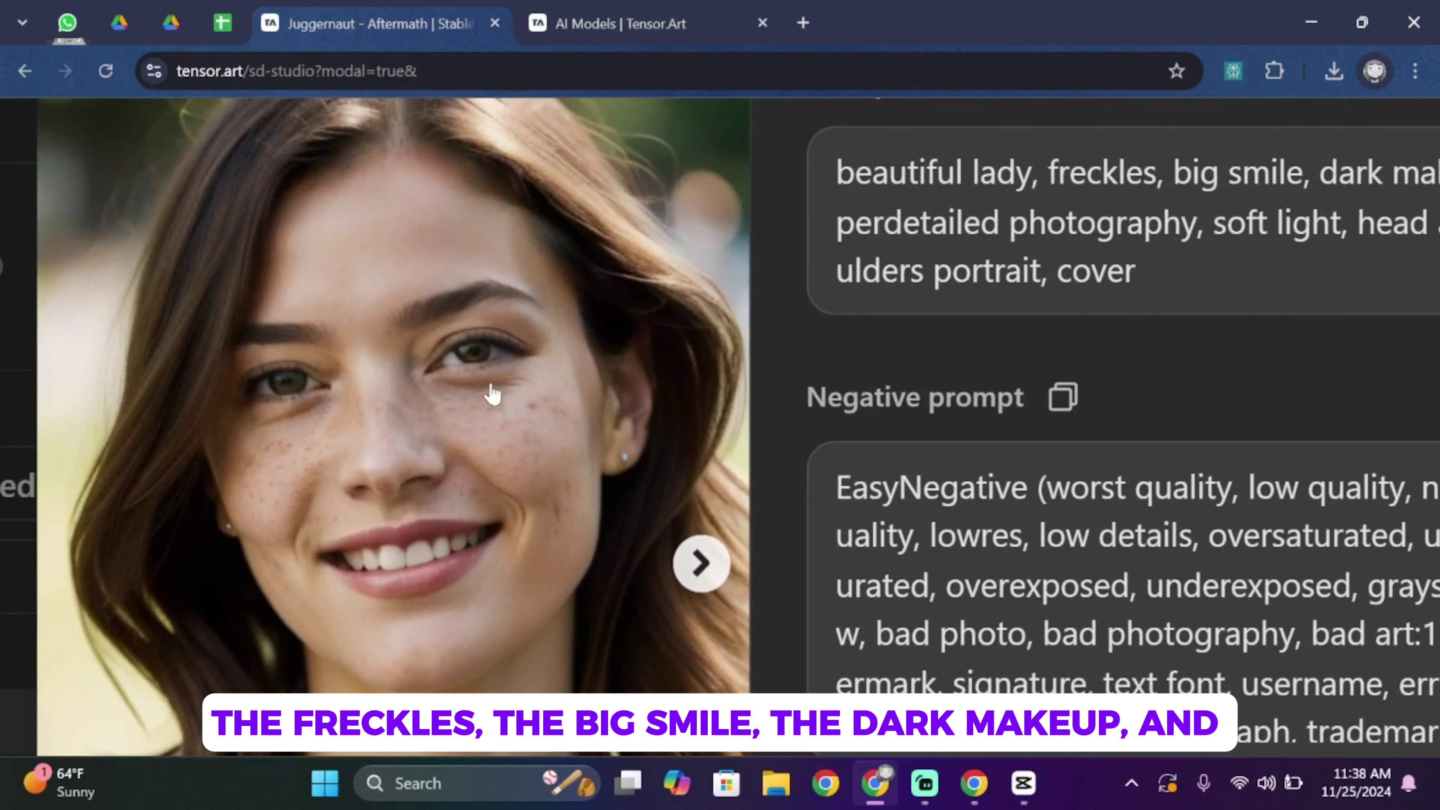
scroll(443, 386, down, 5)
scroll(443, 386, up, 4)
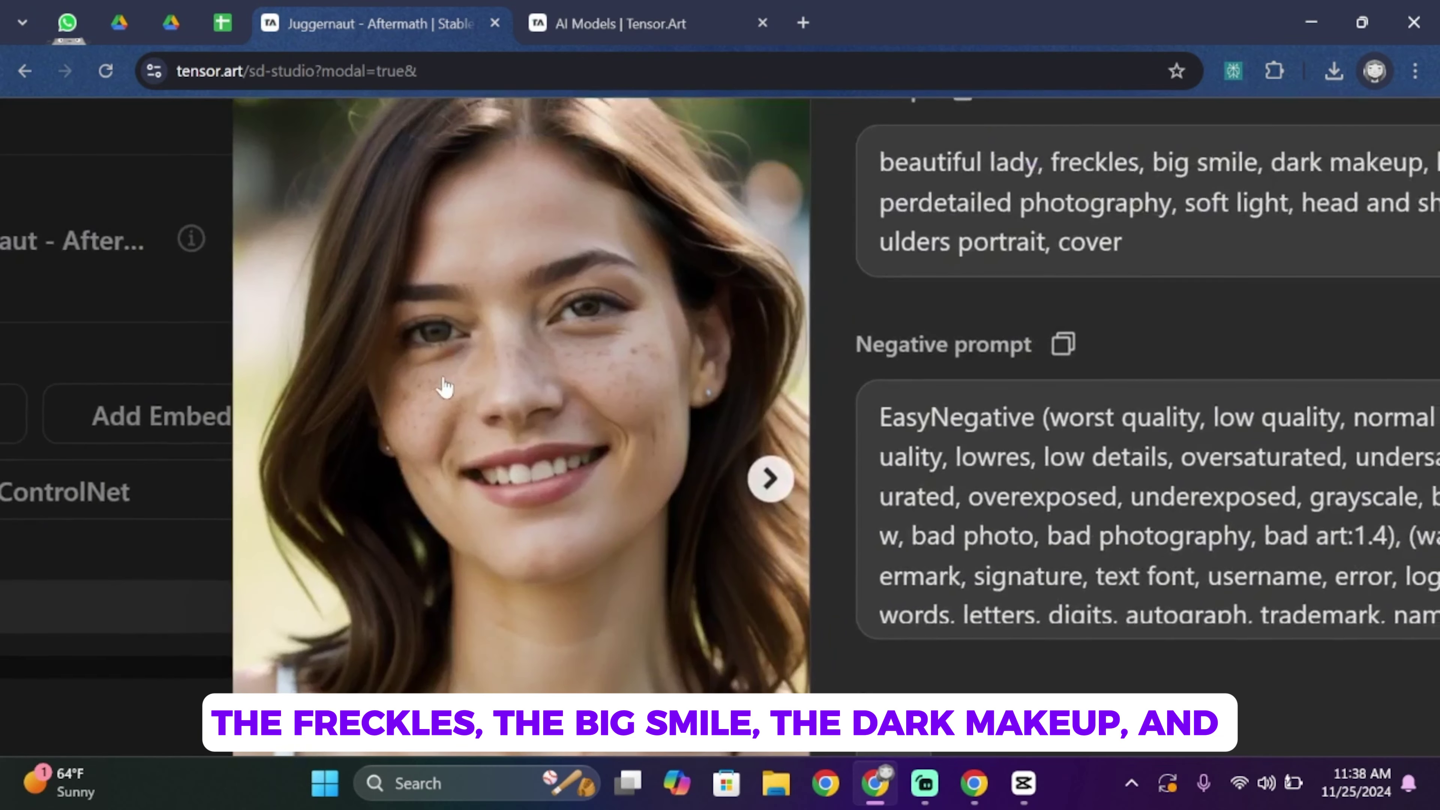
scroll(443, 386, down, 5)
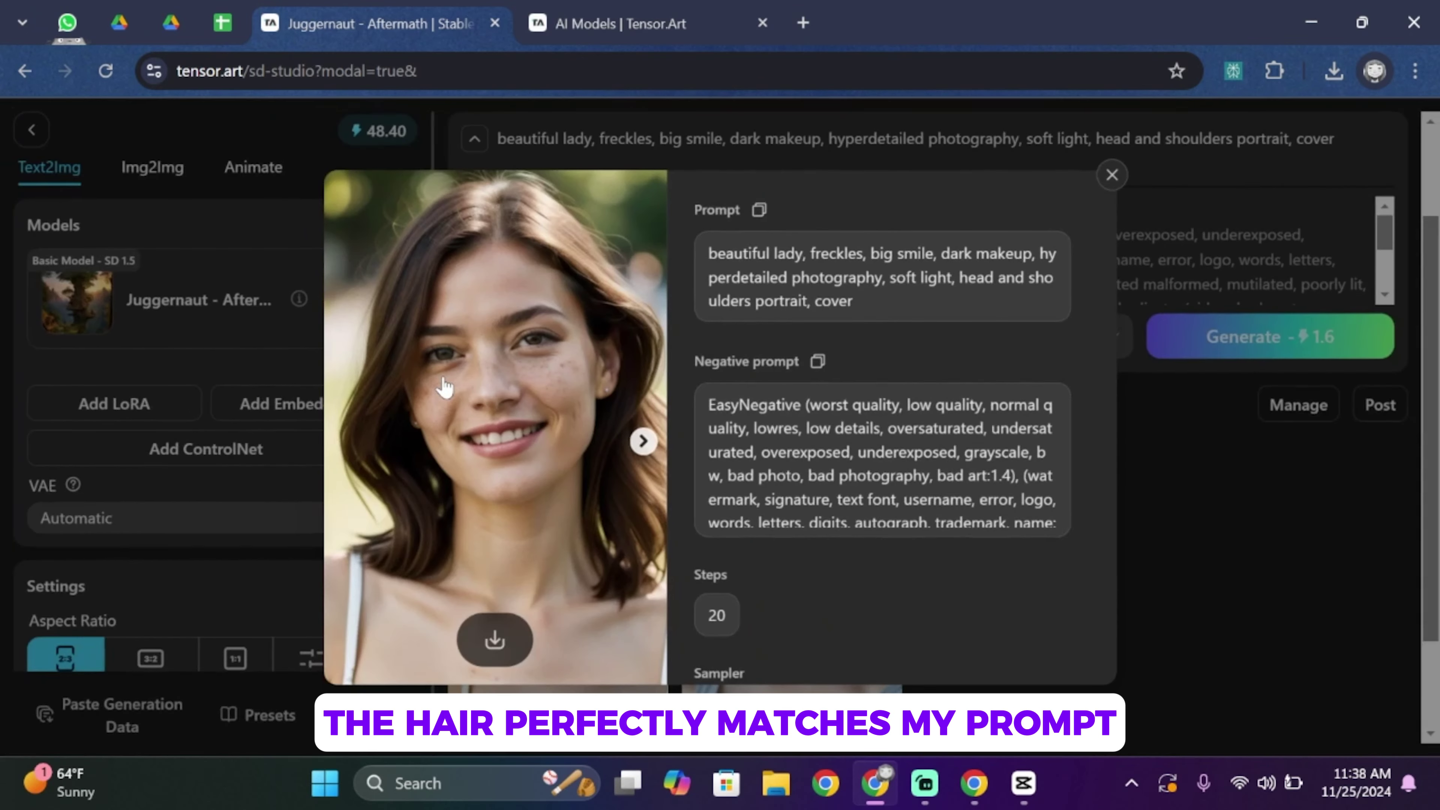
click(1161, 429)
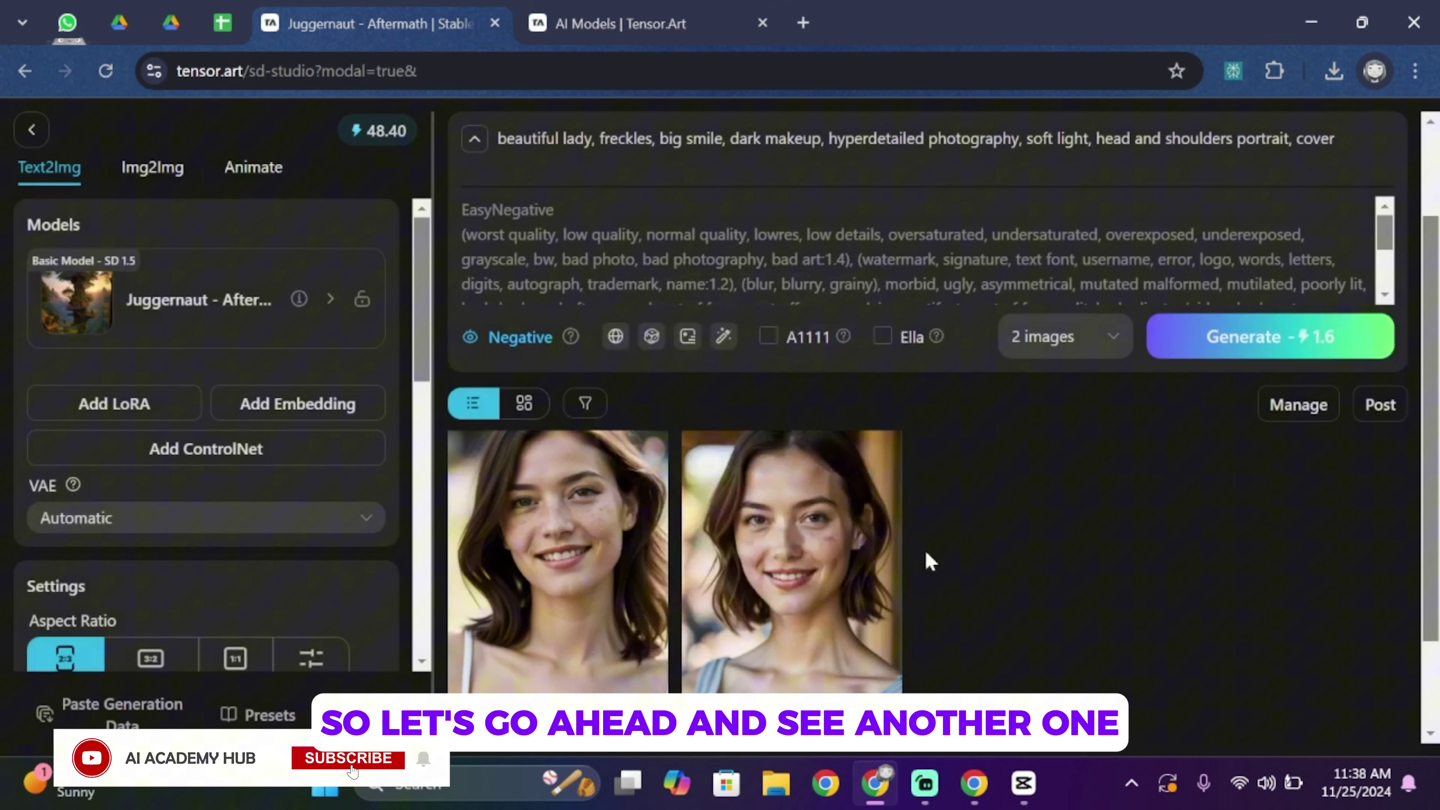
click(843, 563)
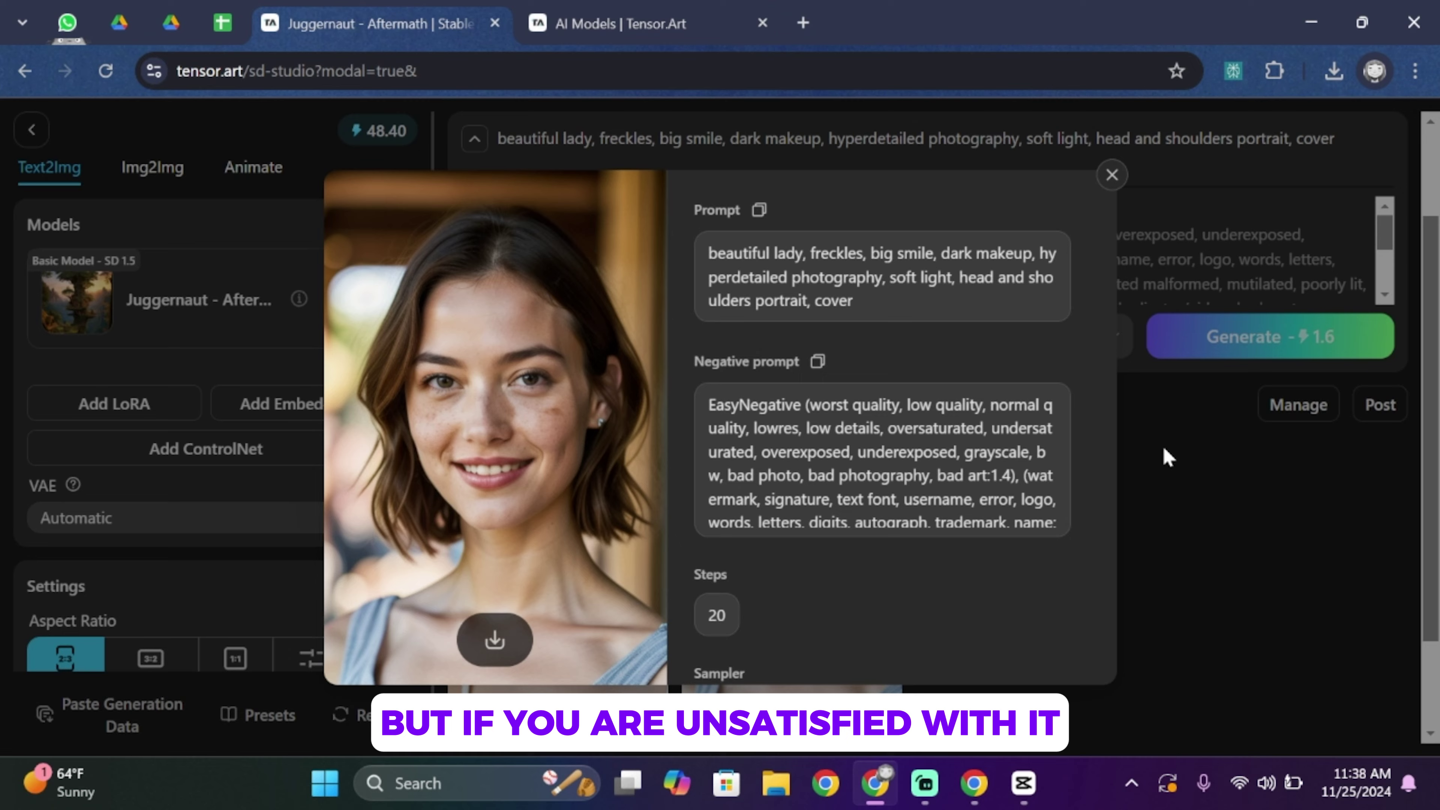
click(1112, 175)
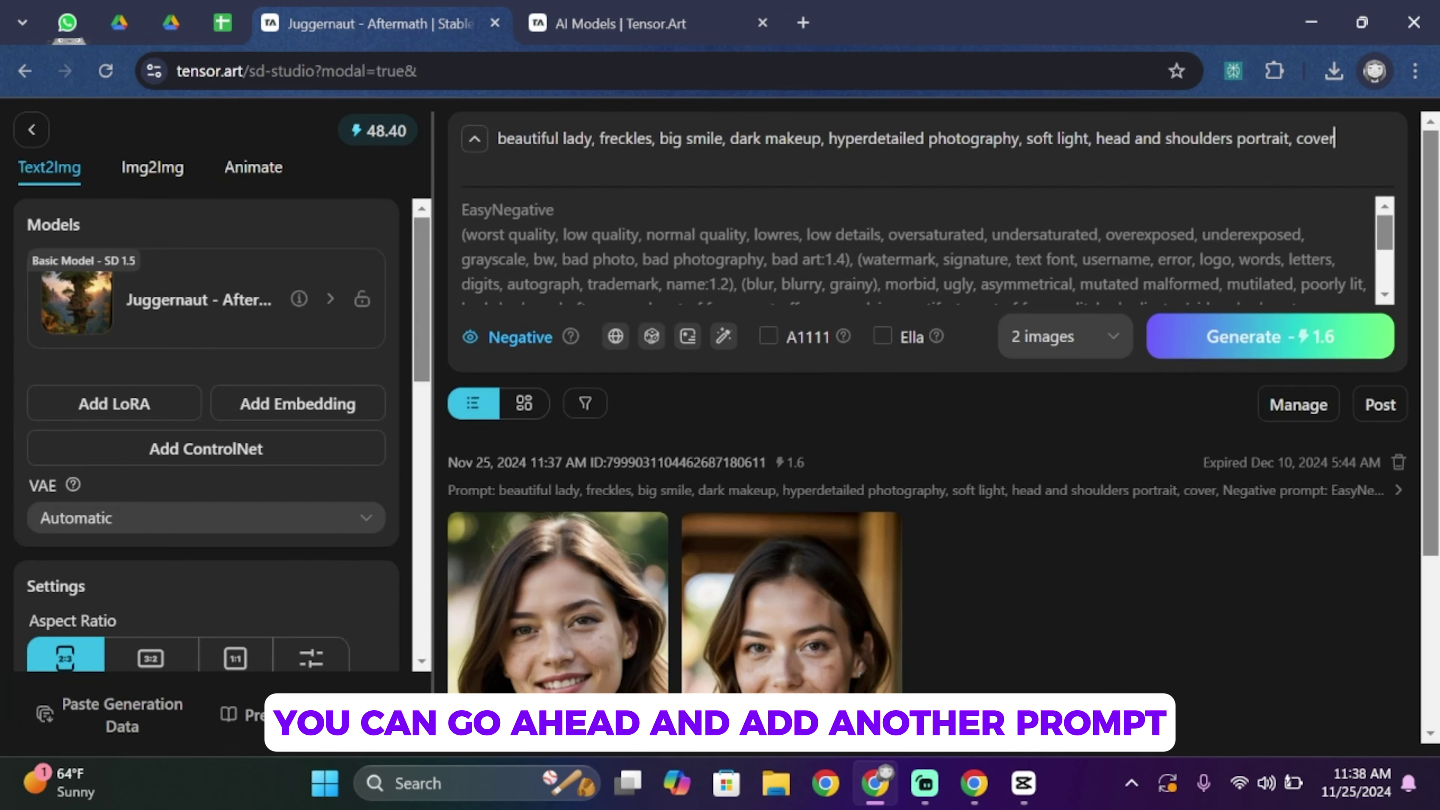
- Insert 'sitting on a coffee shop' after 'freckles,' in the prompt and generate again
scroll(918, 244, down, 3)
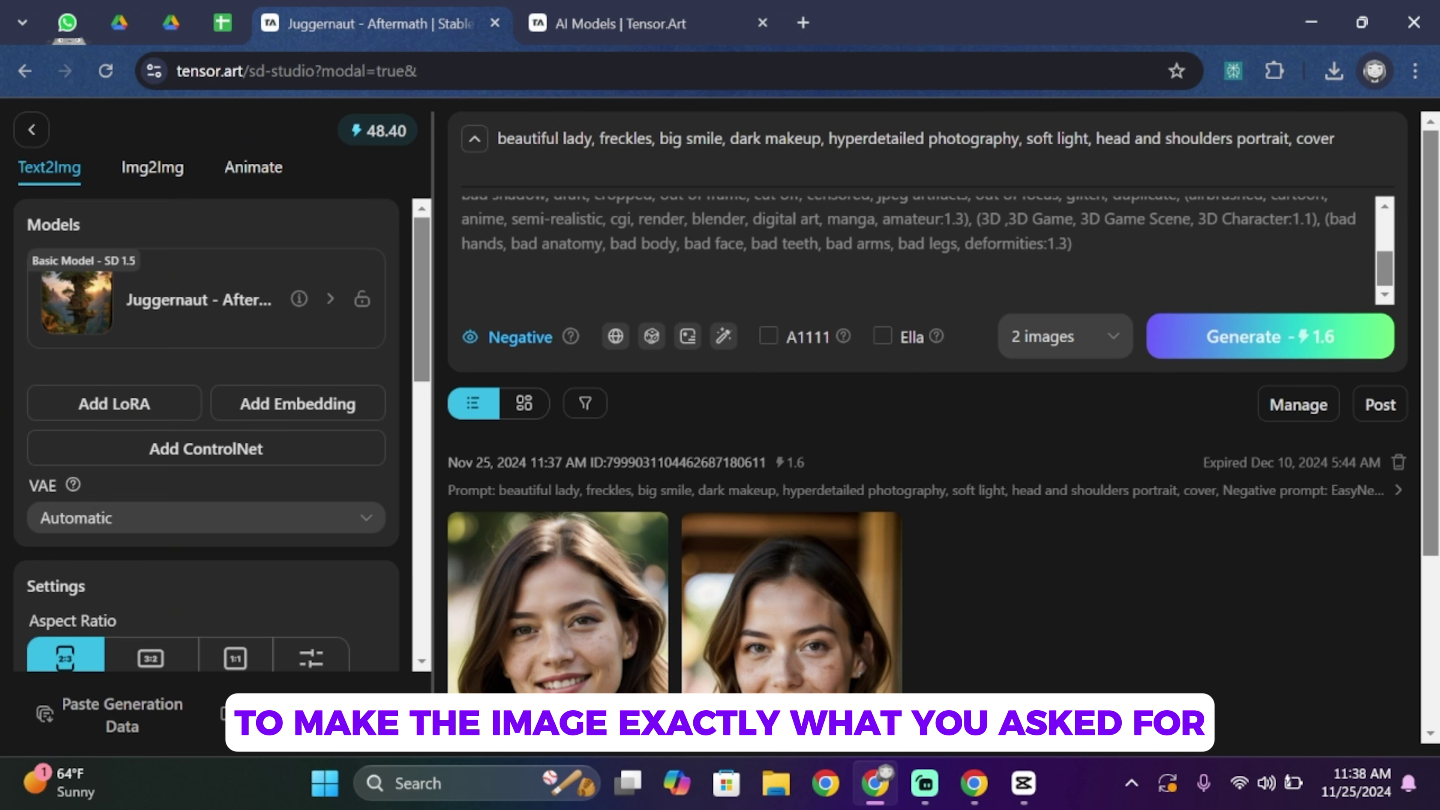
scroll(918, 244, up, 5)
click(659, 138)
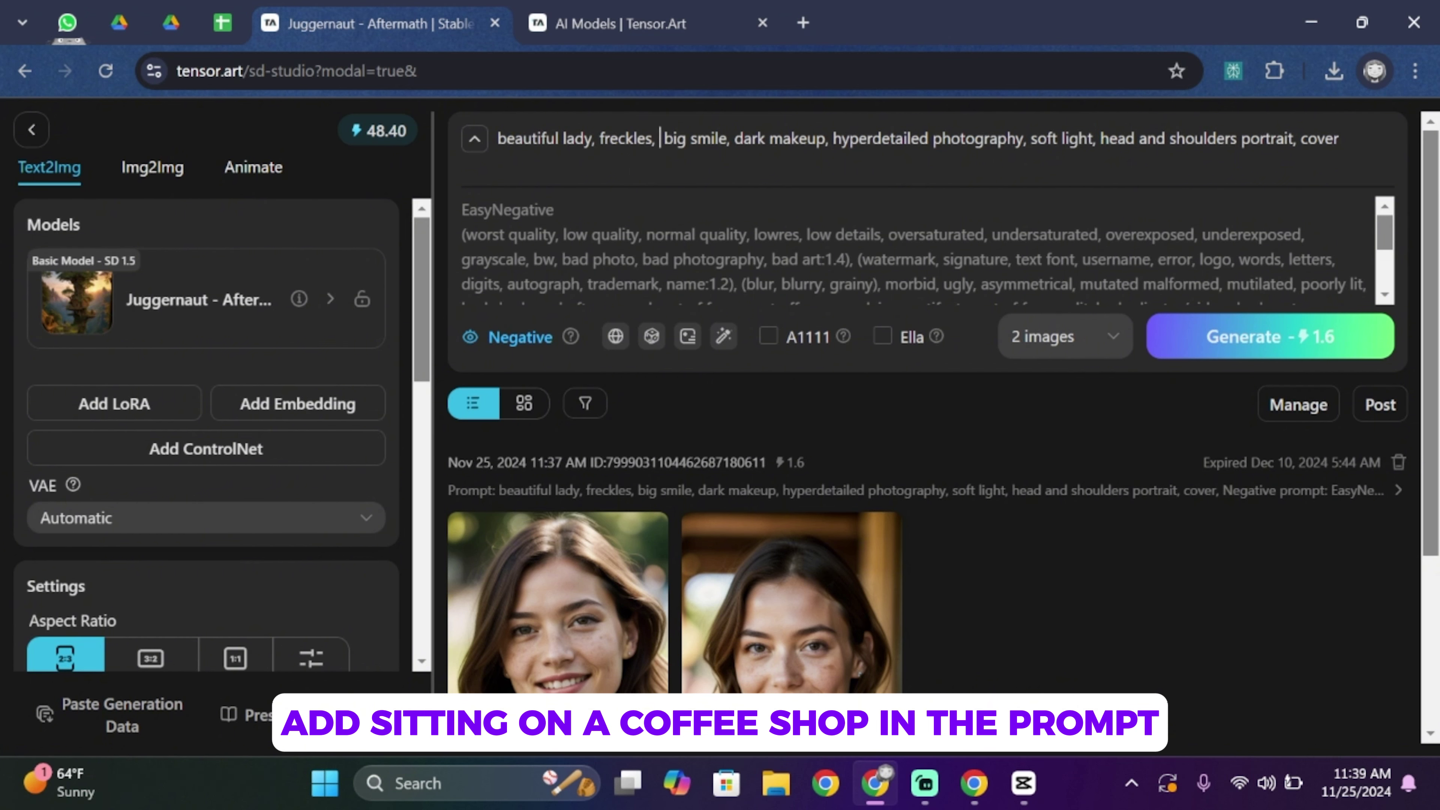
text(sitting on a coffee shop)
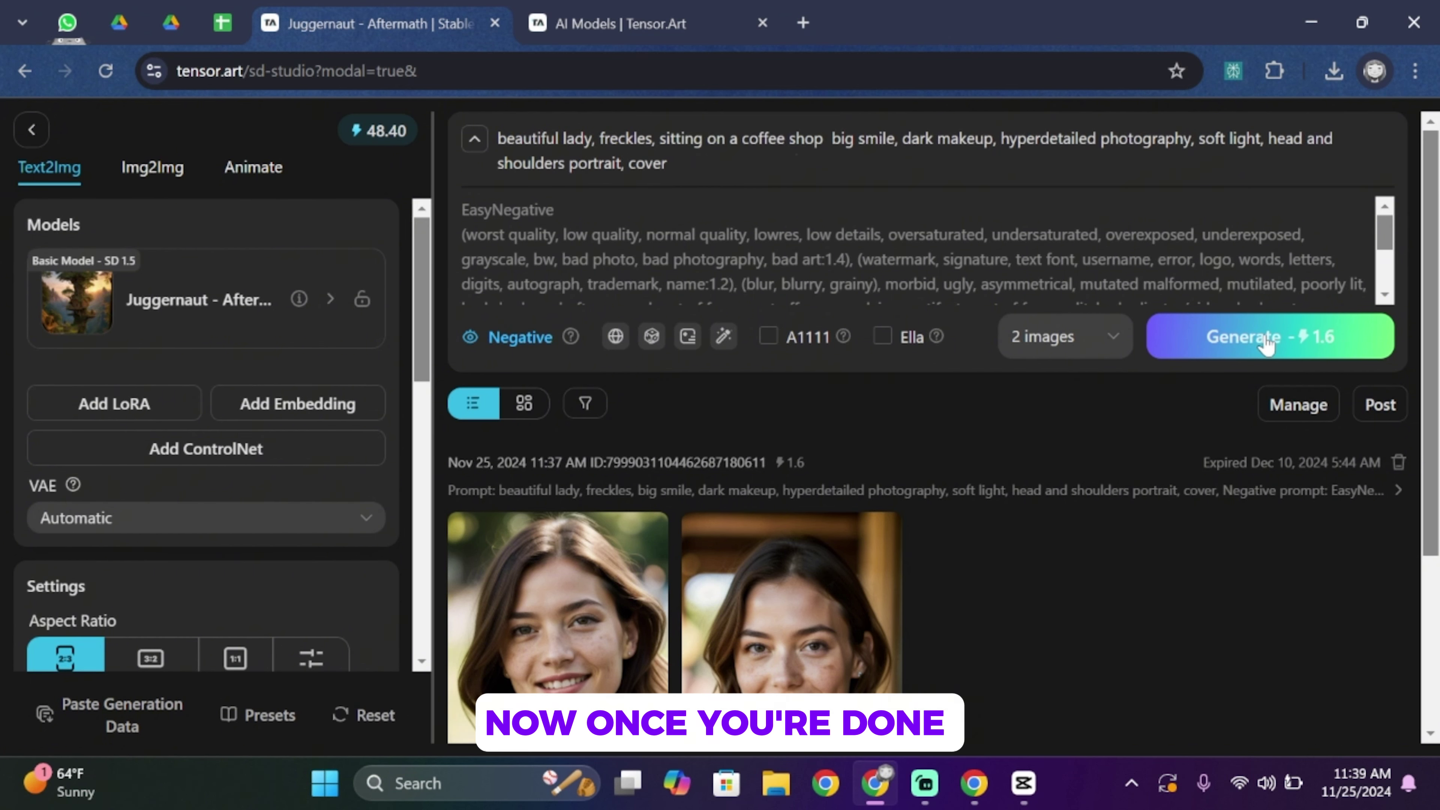
click(1302, 354)
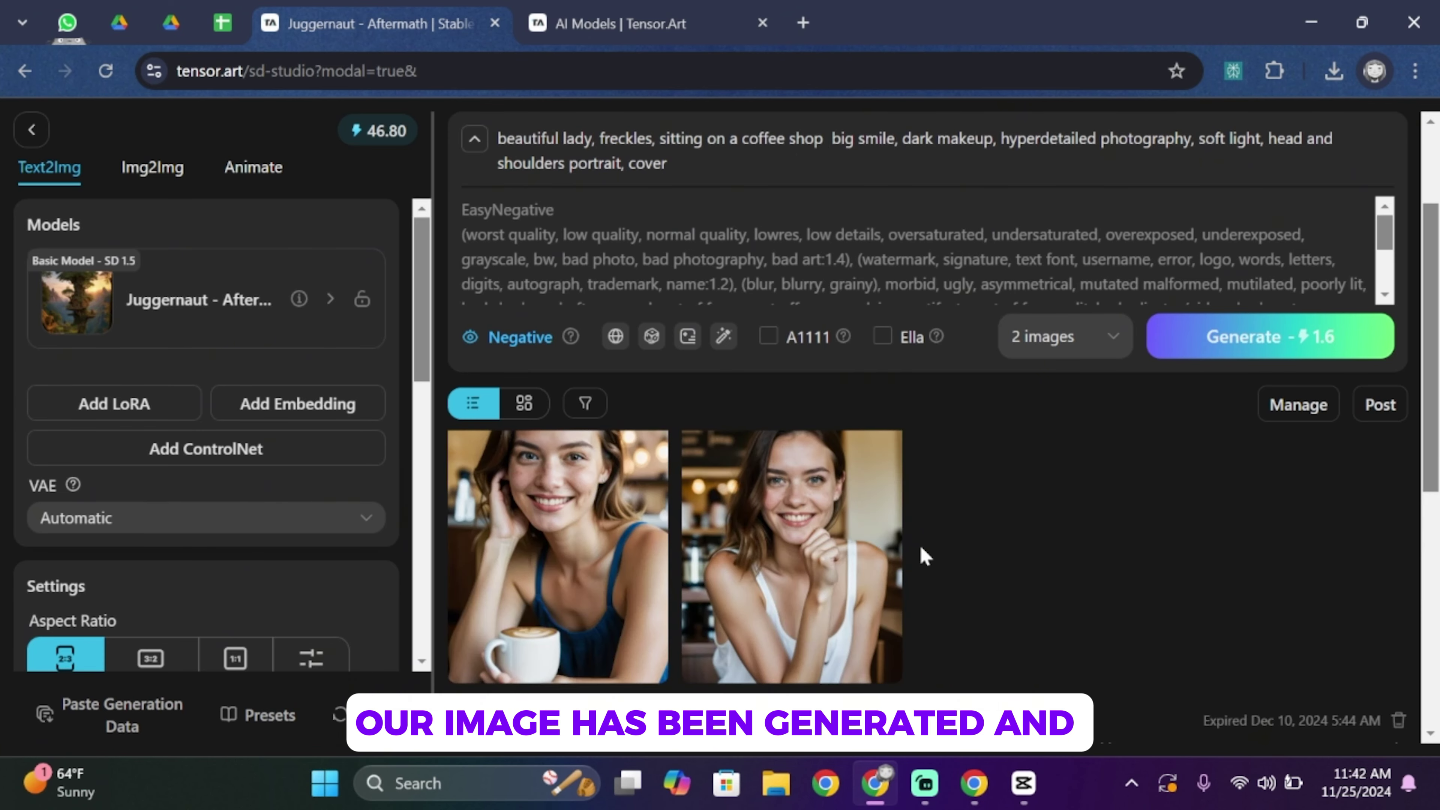
- View the coffee-cup portrait in full, then open the white-top café portrait's details
scroll(944, 600, down, 5)
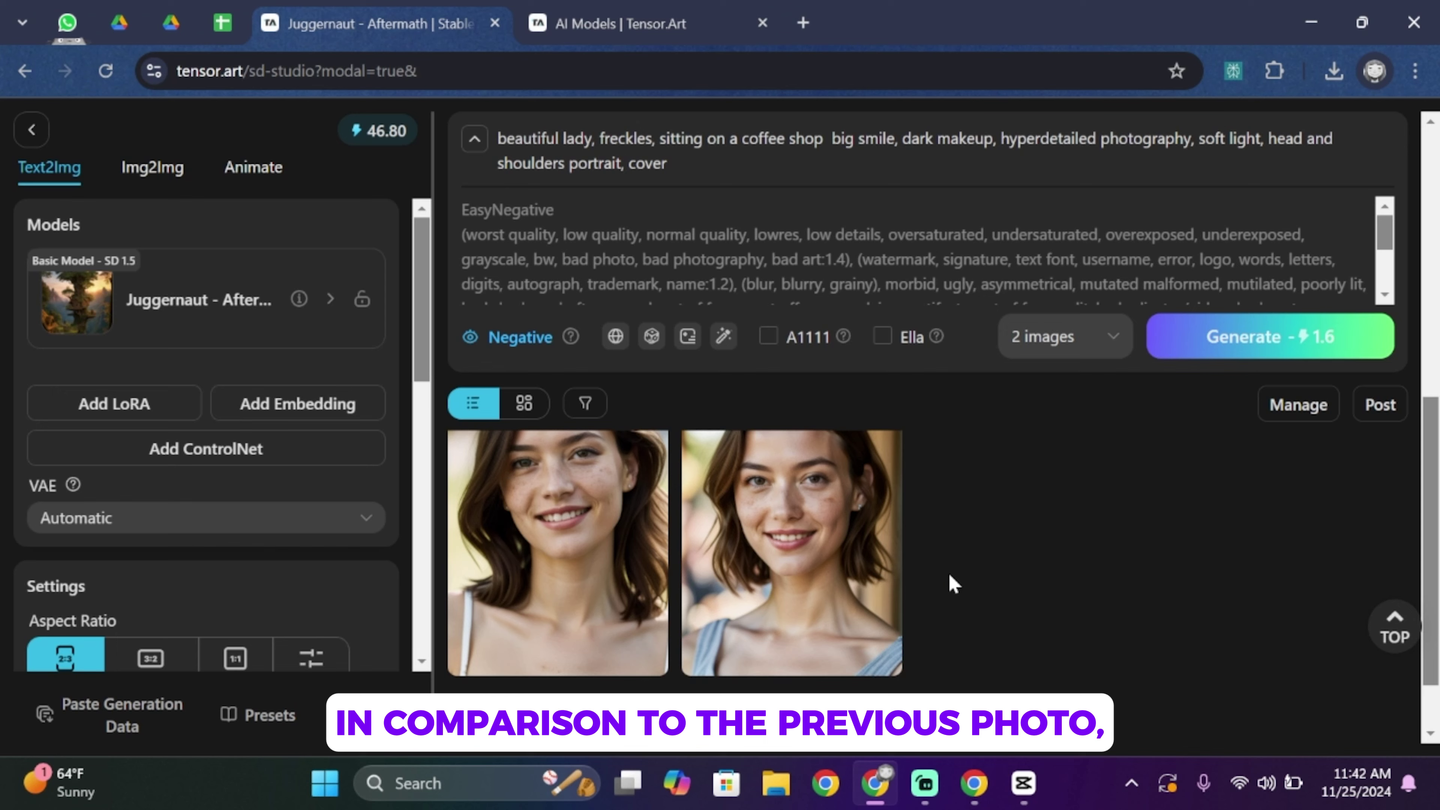
scroll(948, 572, up, 5)
click(614, 478)
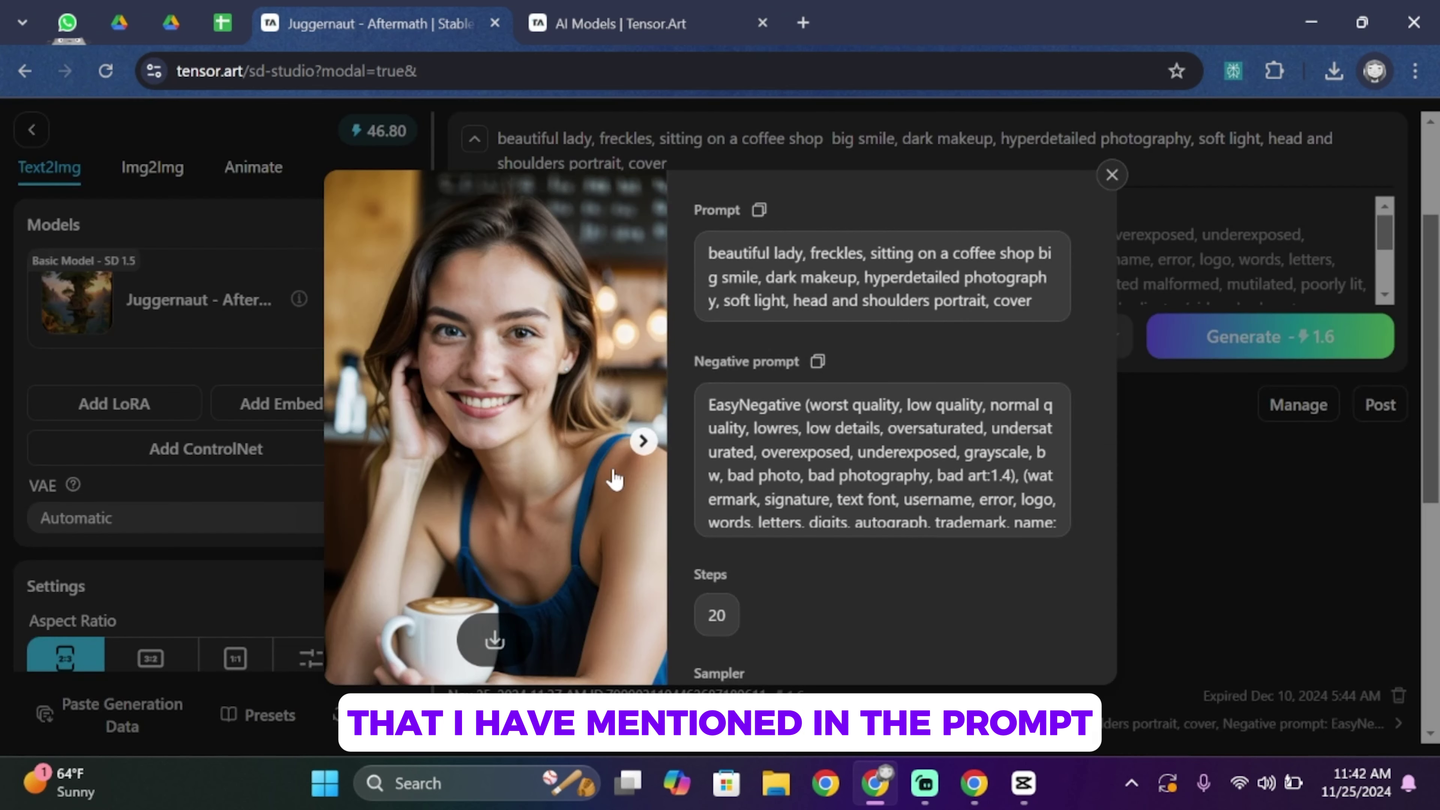
key(Escape)
scroll(762, 553, down, 2)
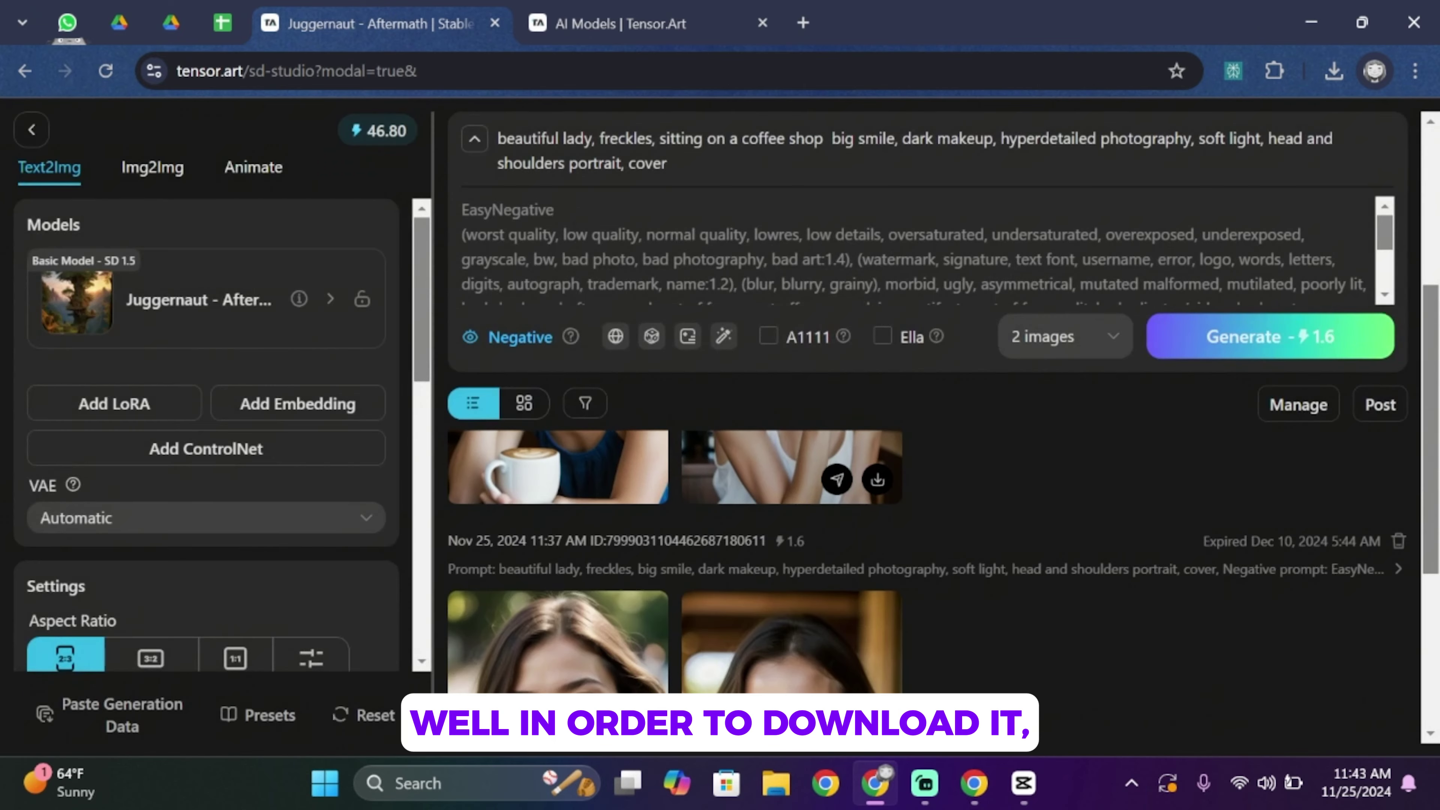
scroll(763, 553, up, 2)
click(579, 528)
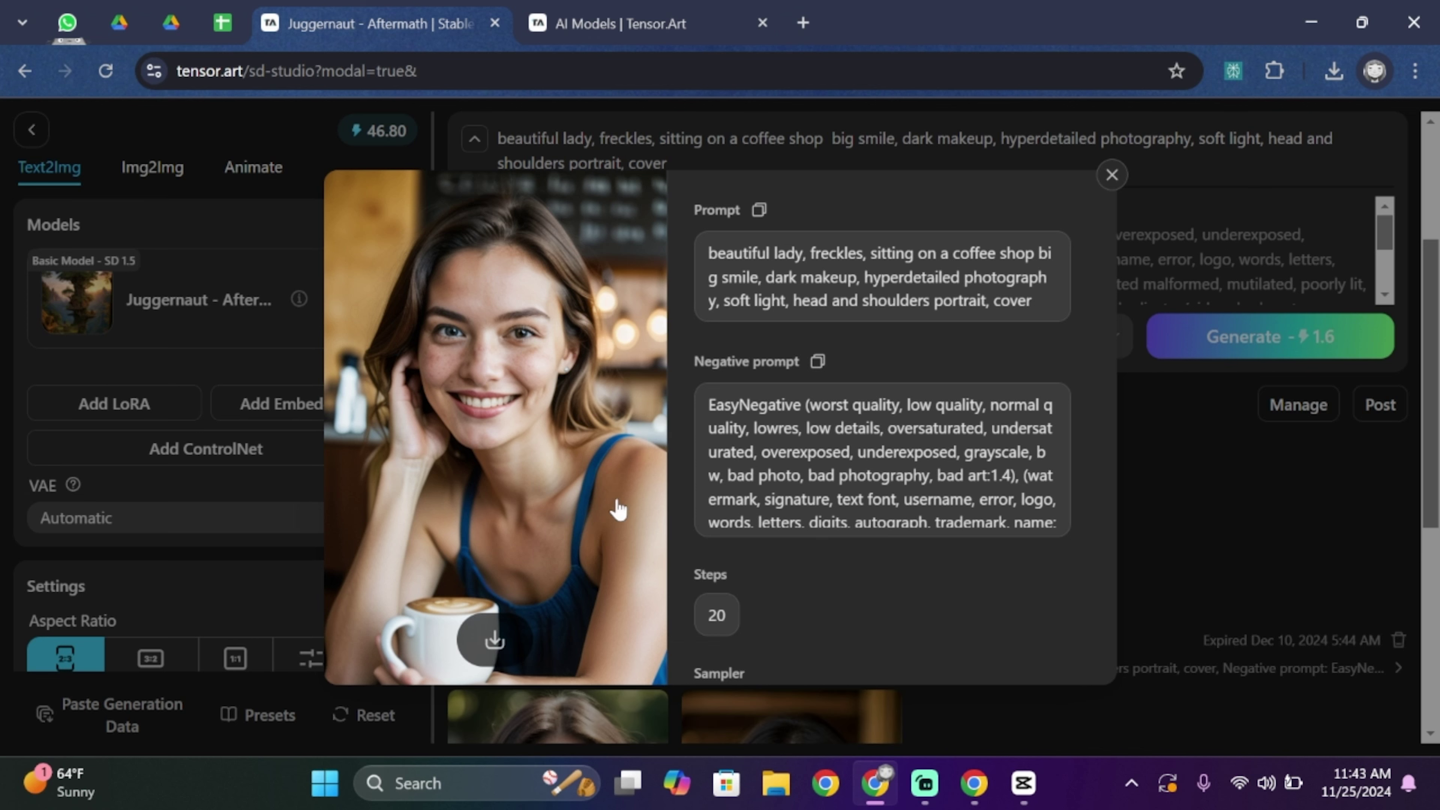
click(1111, 176)
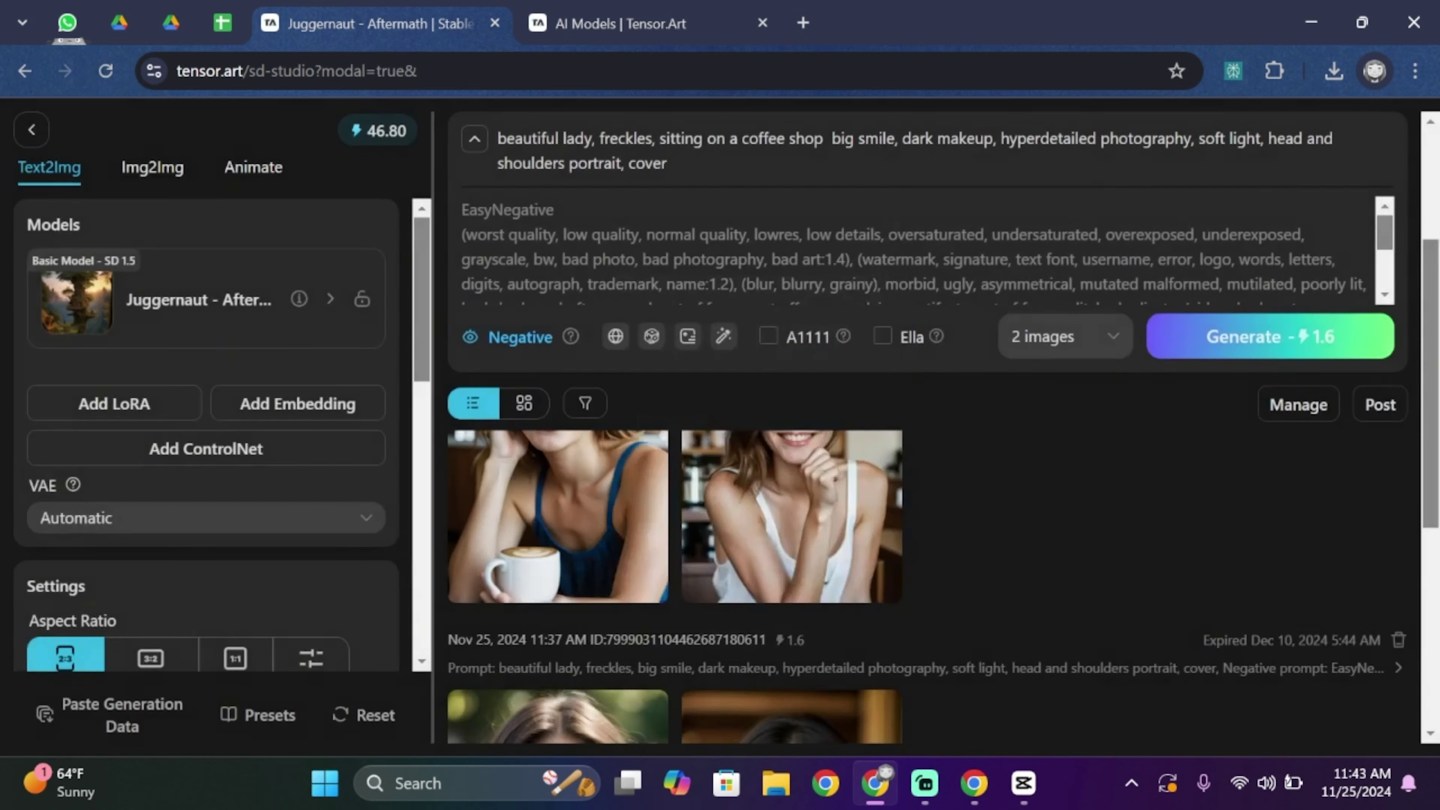
click(785, 584)
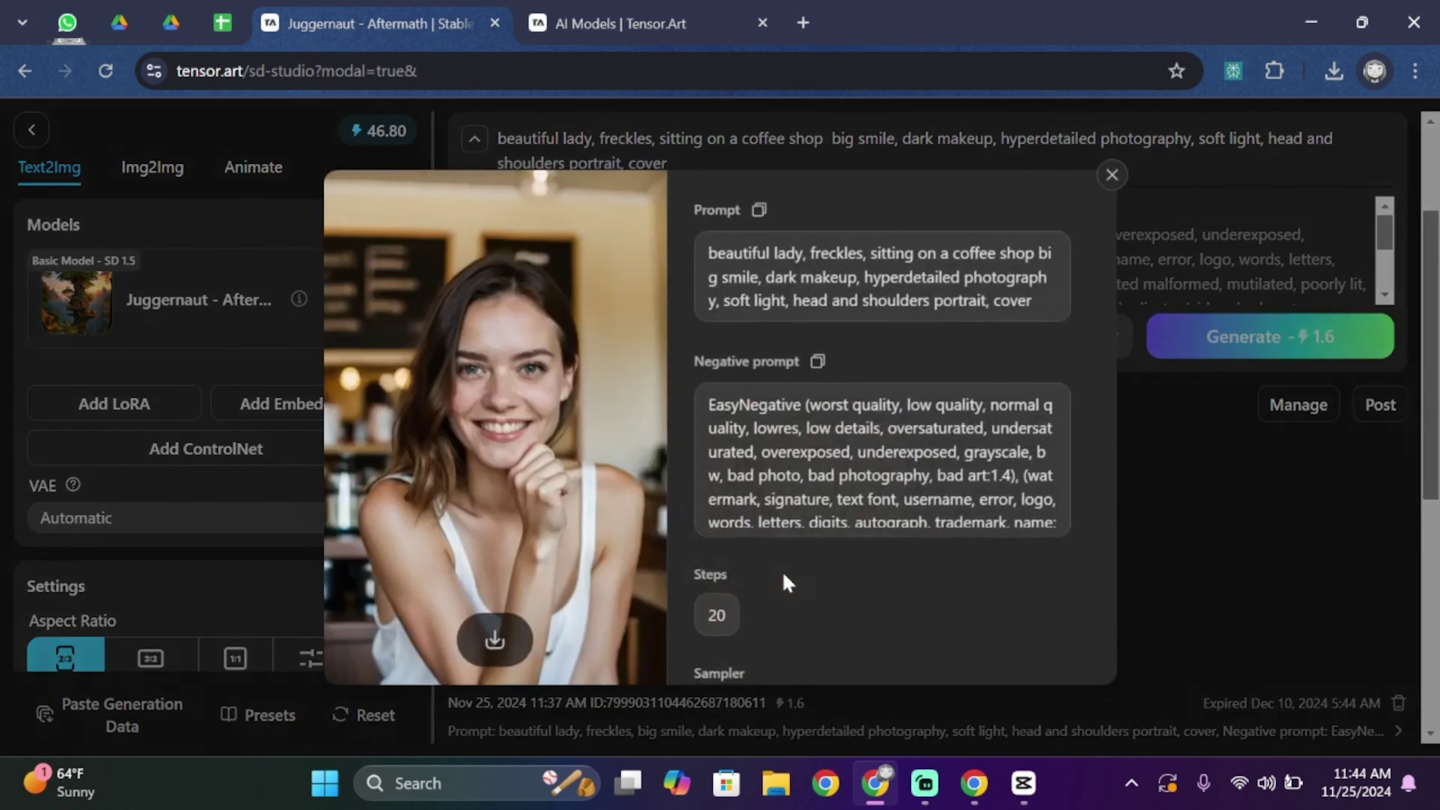